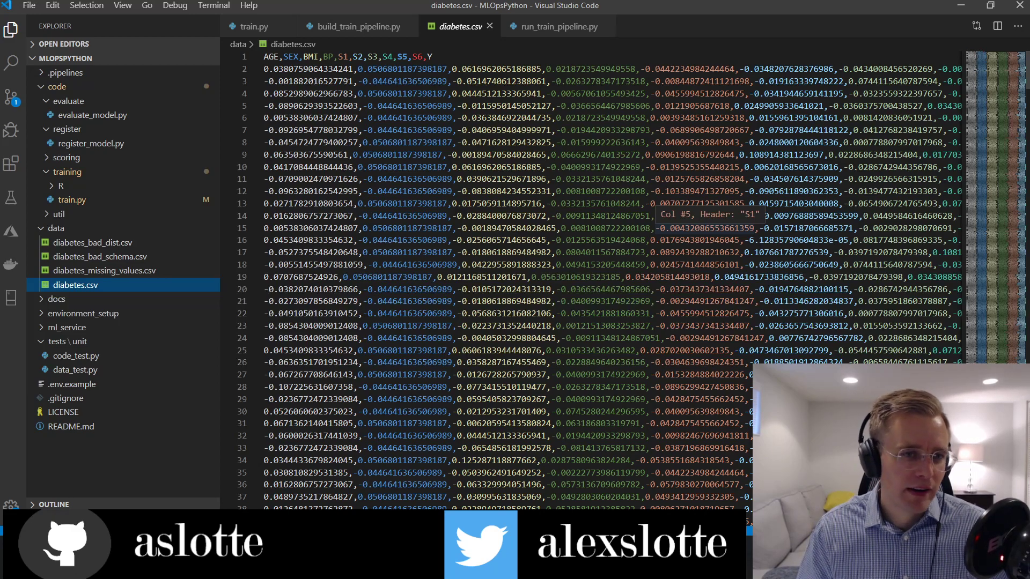
# Look through the data rows of diabetes.csv.
pyautogui.scroll(-13, 599, 287)
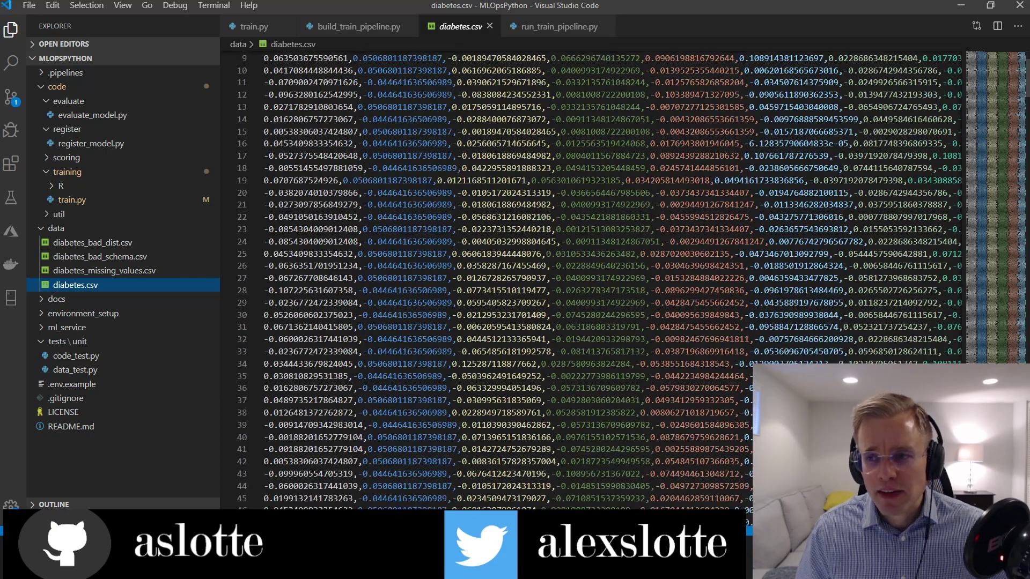
pyautogui.scroll(-2, 463, 358)
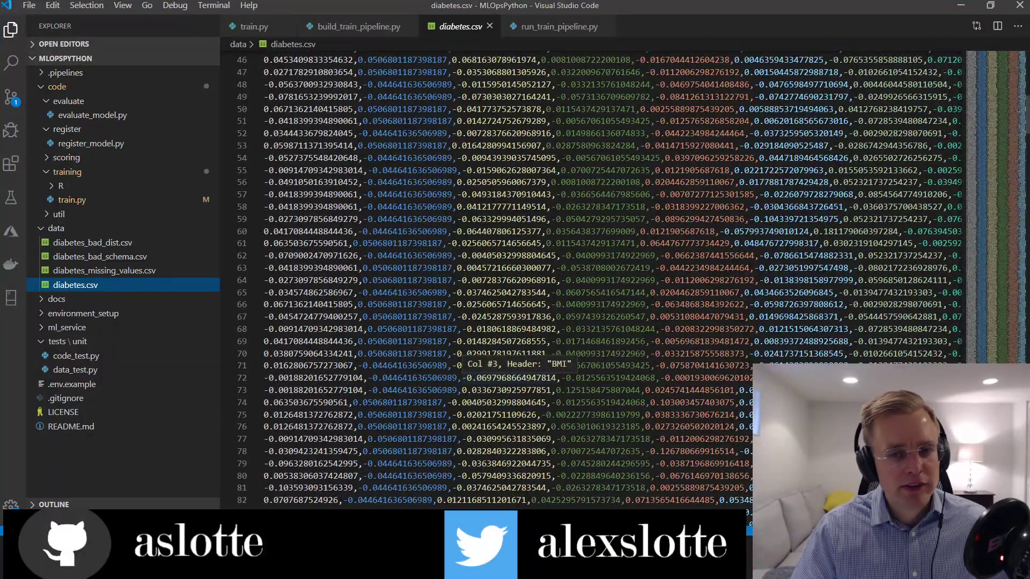
# Expand the register and evaluate folders, underline train.py, register_model.py and evaluate_model.py in red, and clear the markup.
pyautogui.click(50, 130)
pyautogui.click(43, 103)
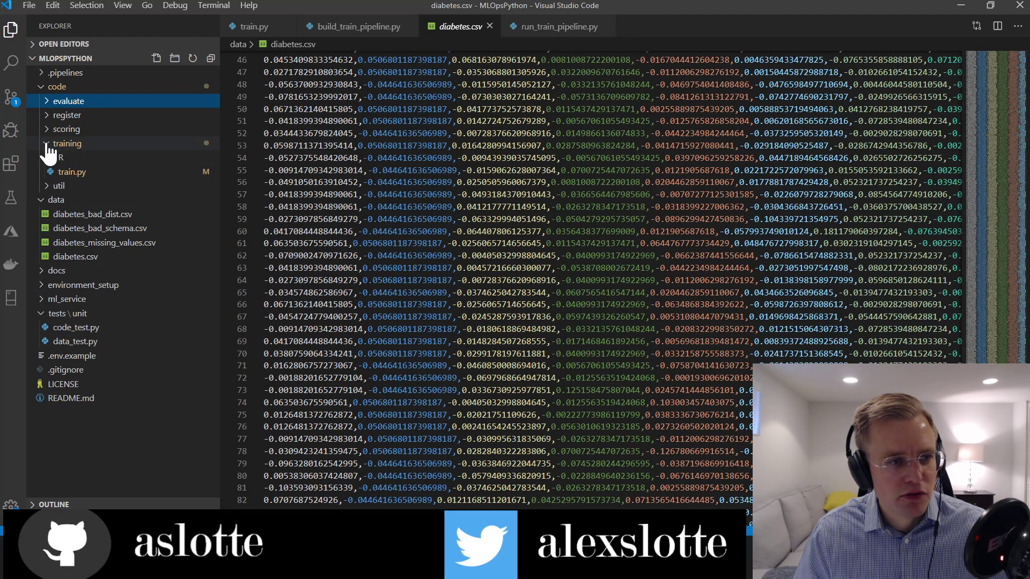
pyautogui.click(47, 115)
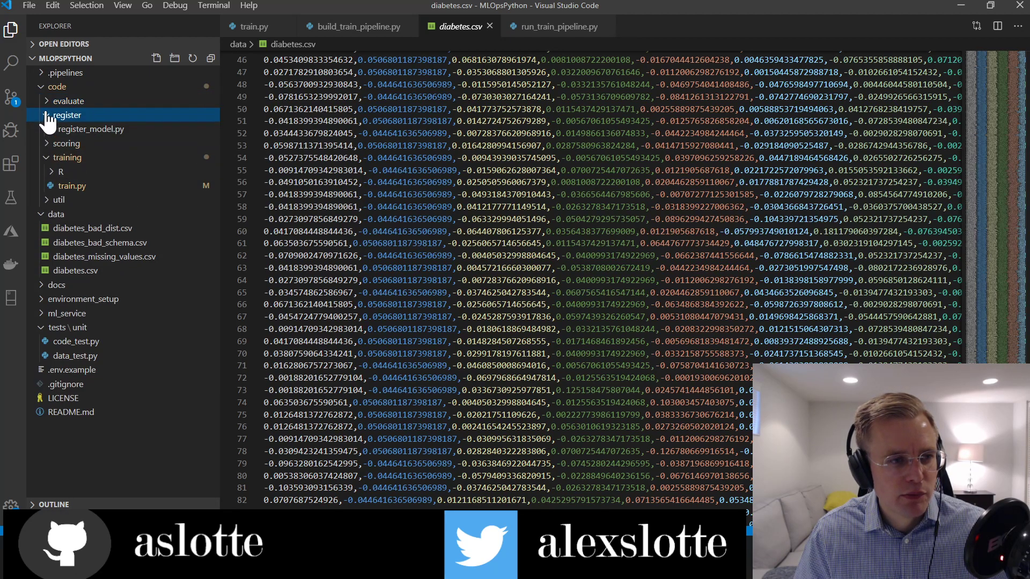
pyautogui.click(47, 102)
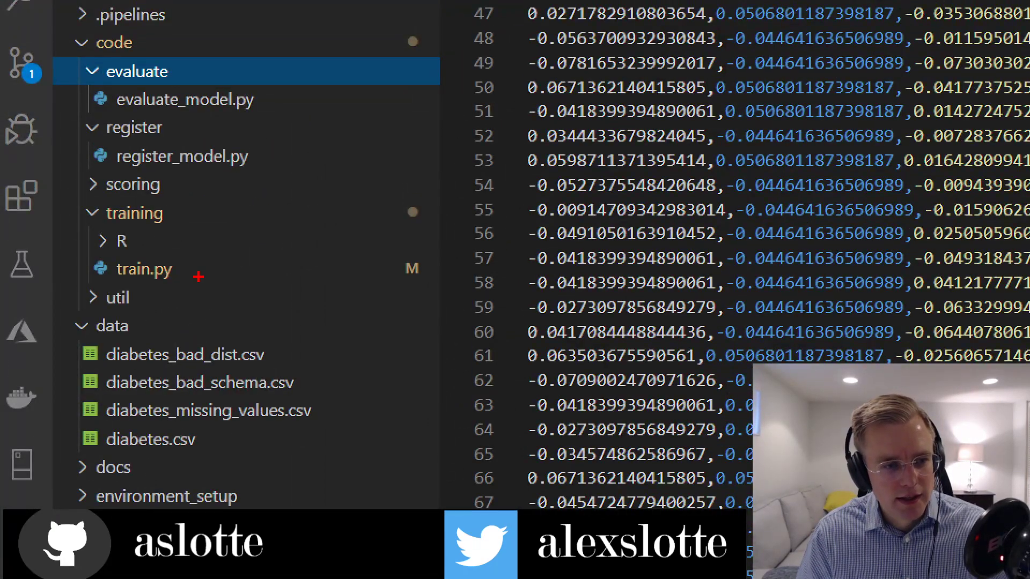
pyautogui.moveTo(182, 286); pyautogui.dragTo(61, 289)
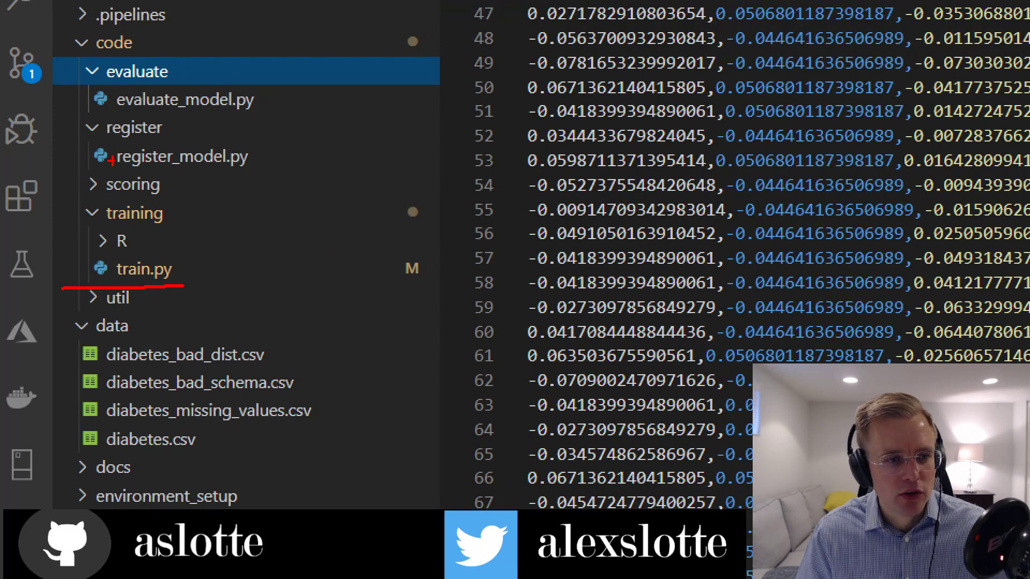
pyautogui.moveTo(259, 173)
pyautogui.mouseDown()
pyautogui.moveTo(272, 173)
pyautogui.moveTo(84, 166)
pyautogui.mouseUp()
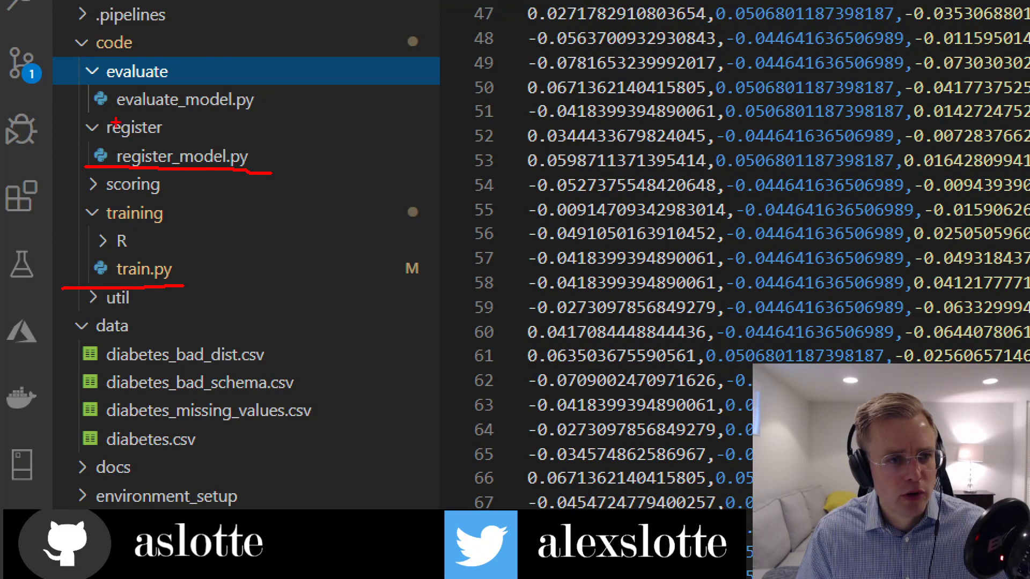
pyautogui.moveTo(264, 114); pyautogui.dragTo(83, 112)
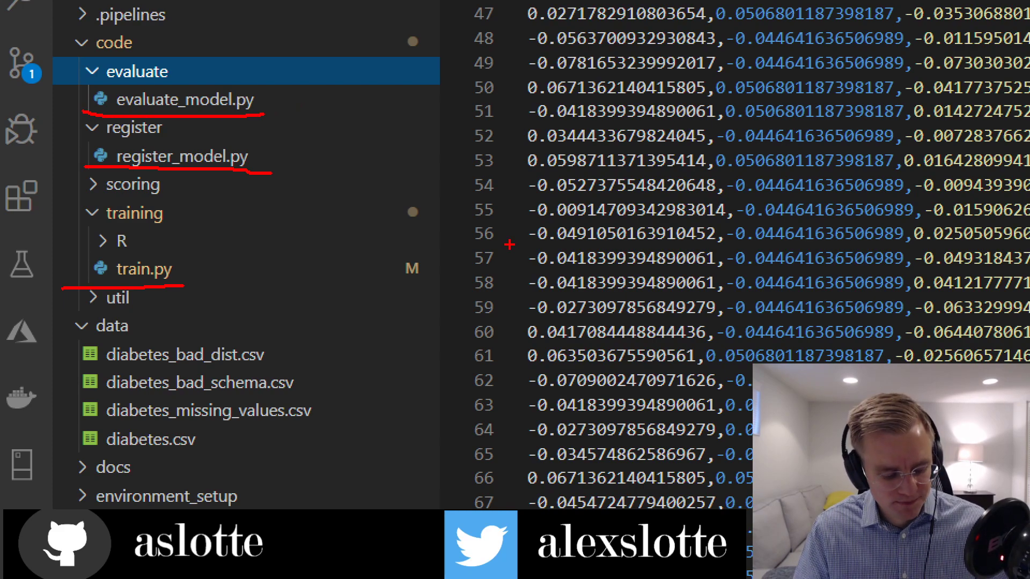
pyautogui.press('Escape')
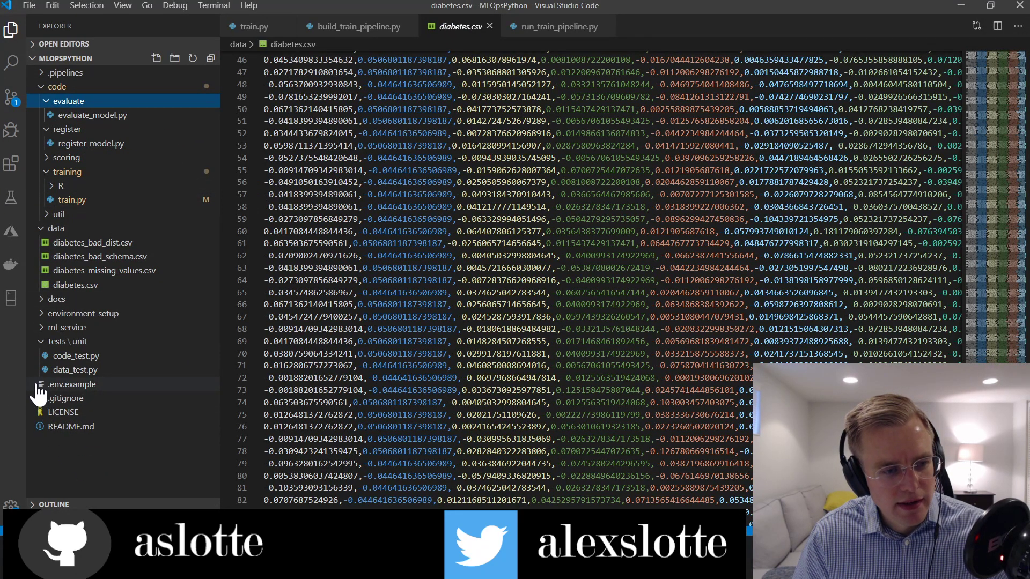
# Open data_test.py, underline it and code_test.py in red in the file tree, and clear the markup.
pyautogui.click(76, 370)
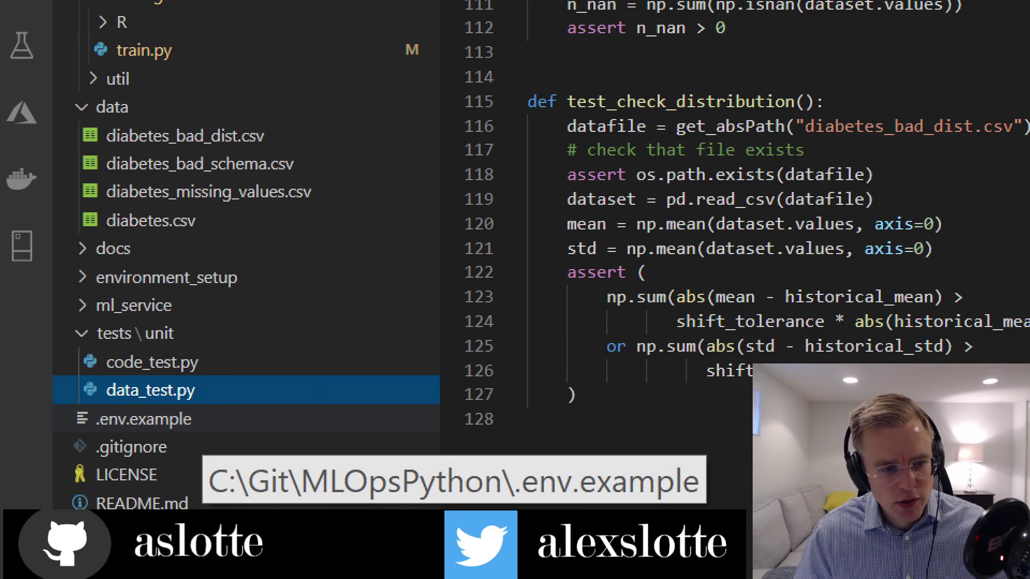
pyautogui.moveTo(225, 408); pyautogui.dragTo(24, 407)
pyautogui.moveTo(234, 365); pyautogui.dragTo(67, 364)
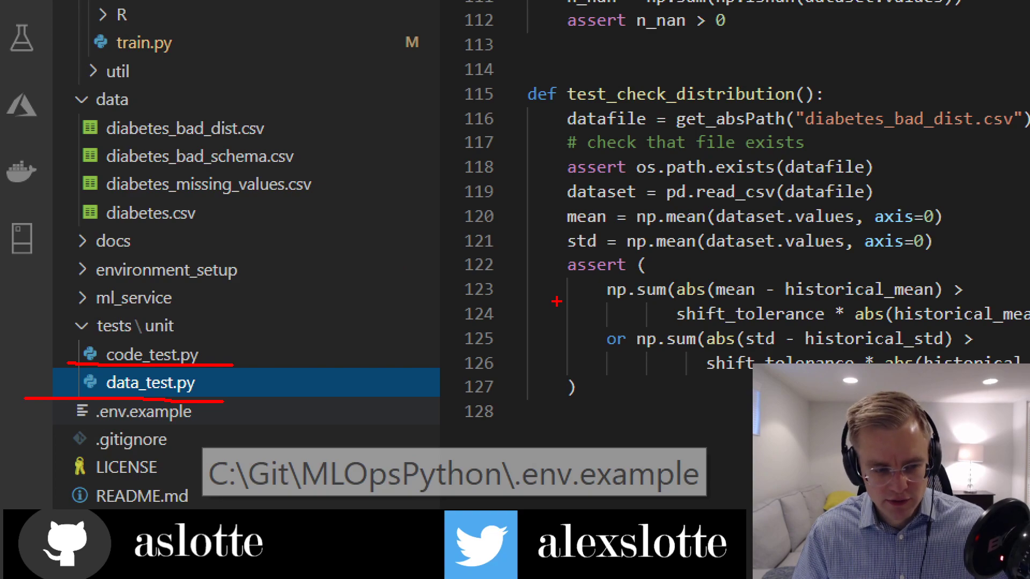
pyautogui.press('Escape')
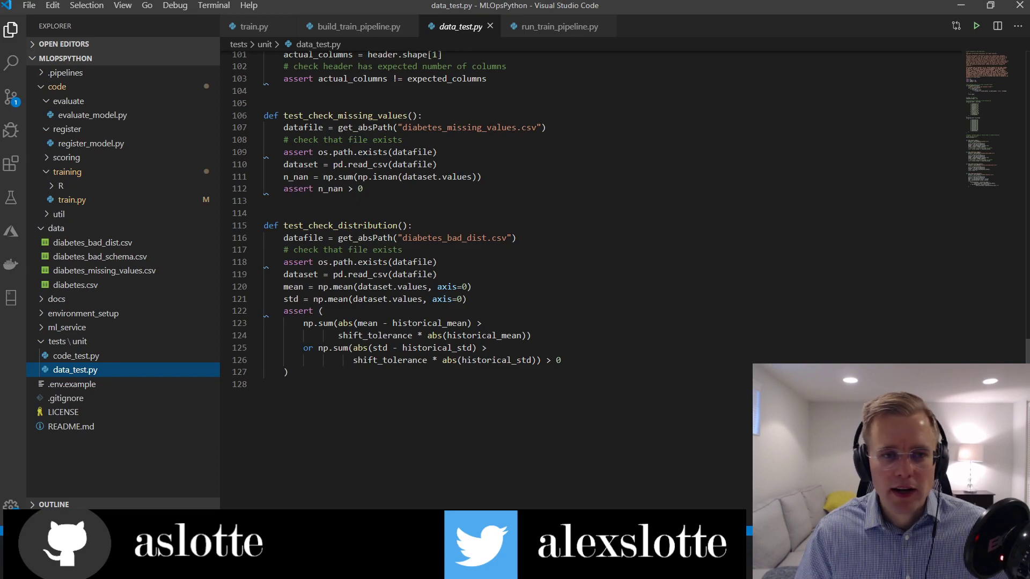
# Review the missing-values, bad-schema and schema check functions in data_test.py.
pyautogui.scroll(4, 483, 269)
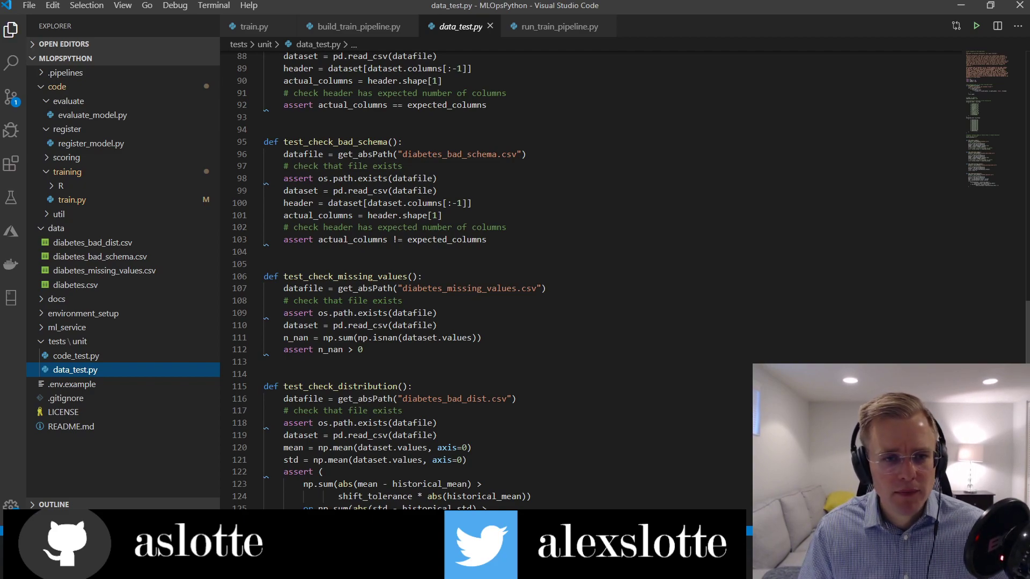
pyautogui.scroll(3, 483, 268)
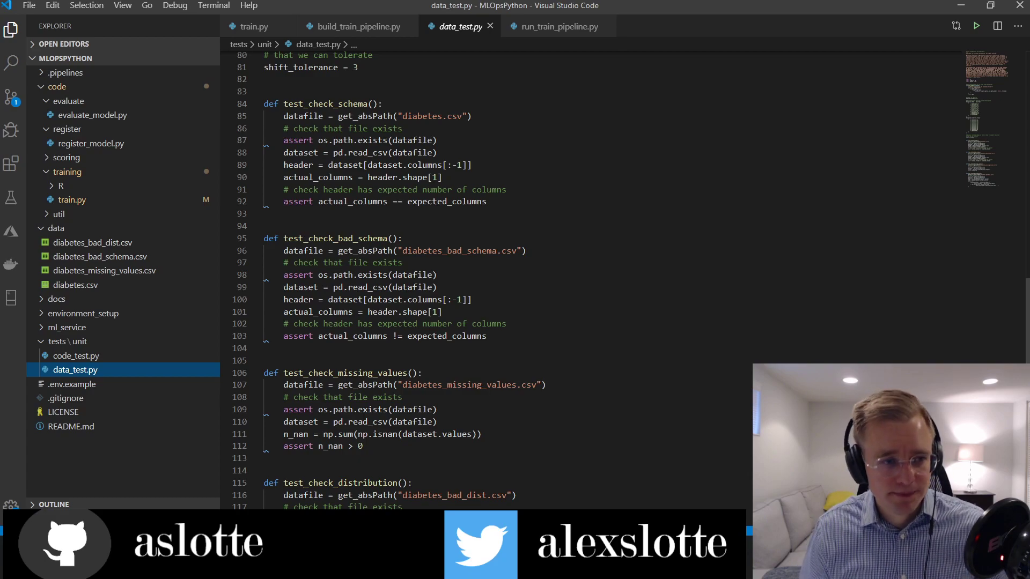
# Open build_train_pipeline.py from ml_service/pipelines and review its imports and the workspace setup in main.
pyautogui.click(43, 328)
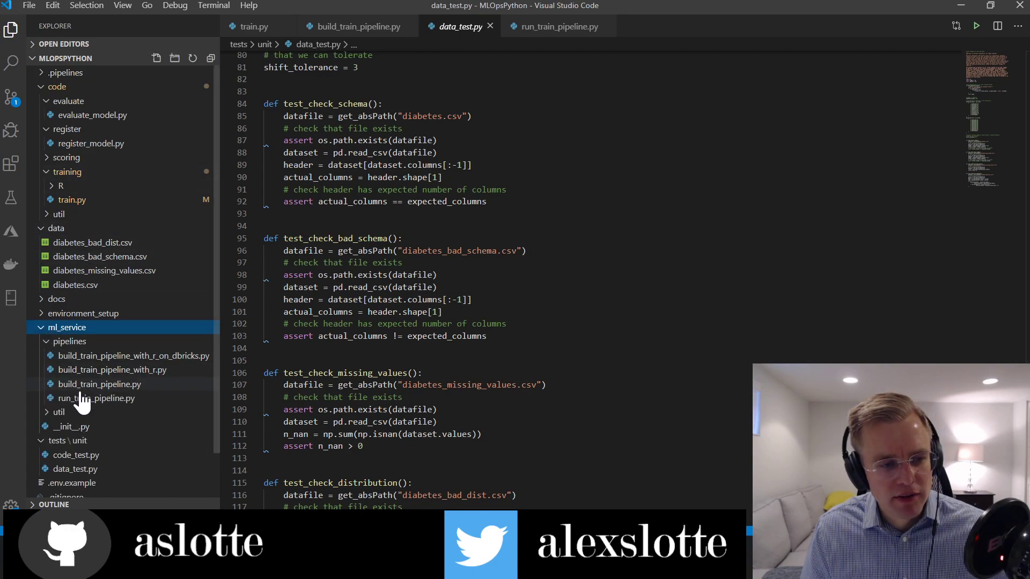
pyautogui.click(97, 399)
pyautogui.click(100, 385)
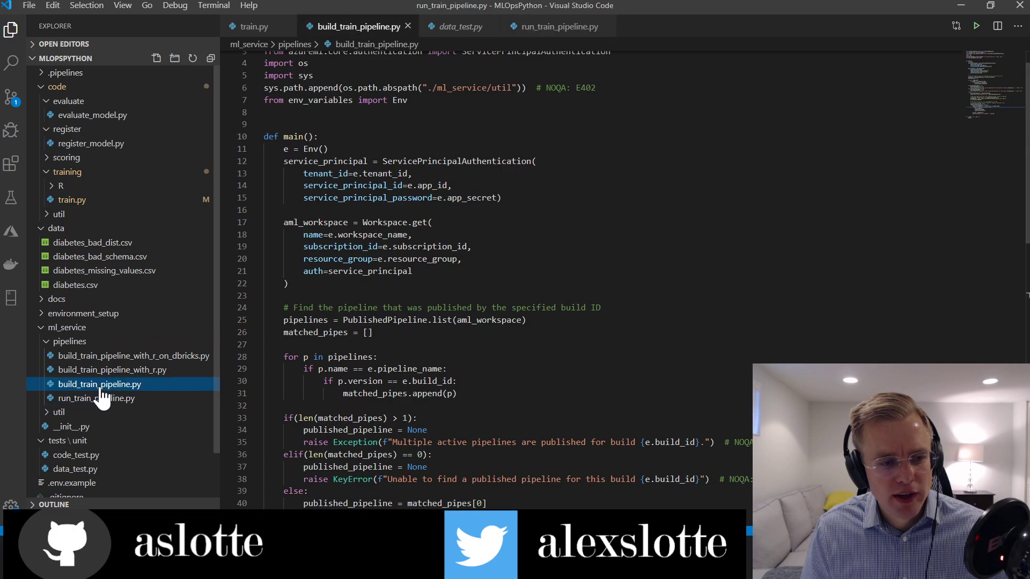
pyautogui.scroll(10, 483, 258)
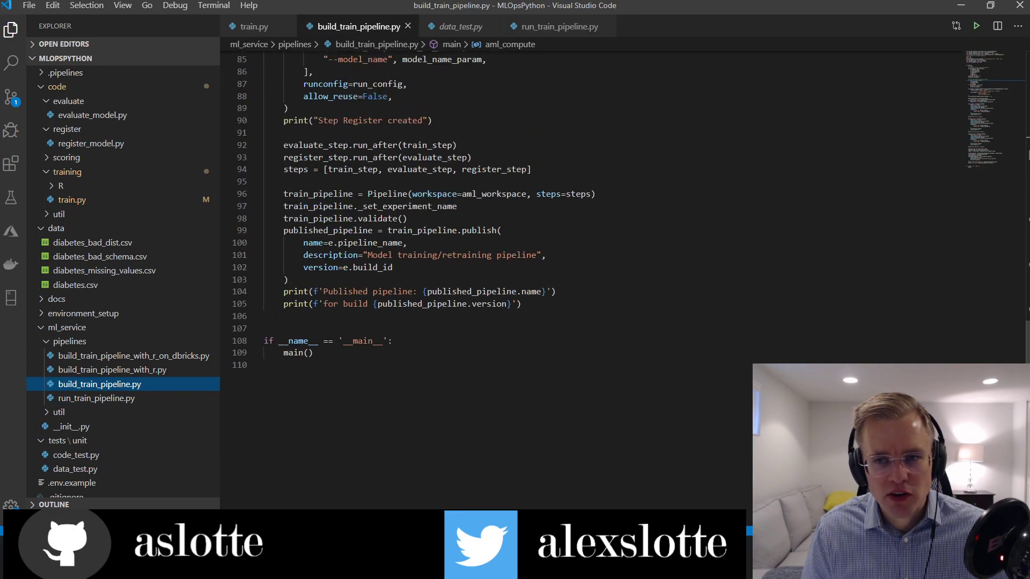
pyautogui.scroll(20, 483, 269)
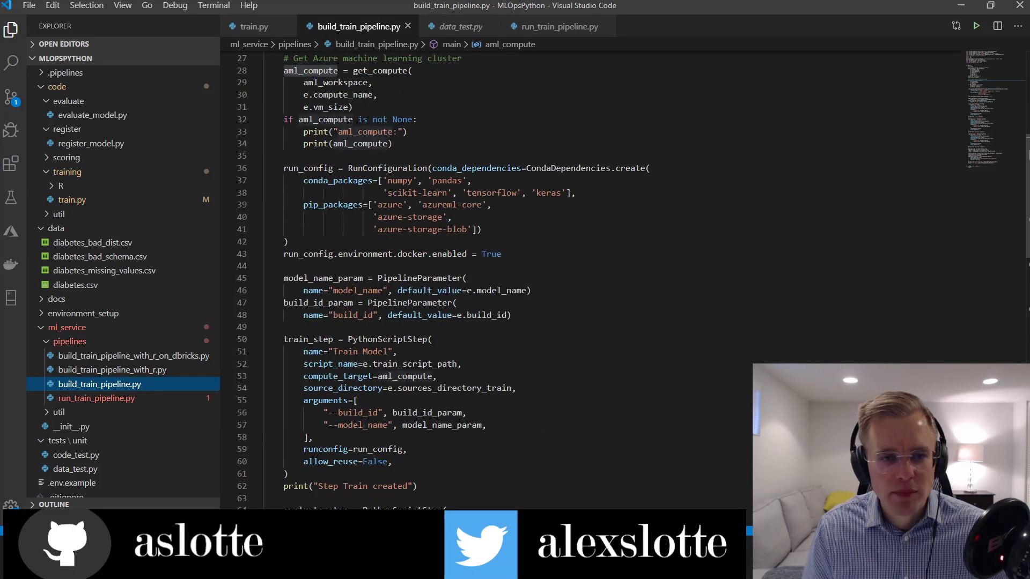
pyautogui.scroll(5, 483, 268)
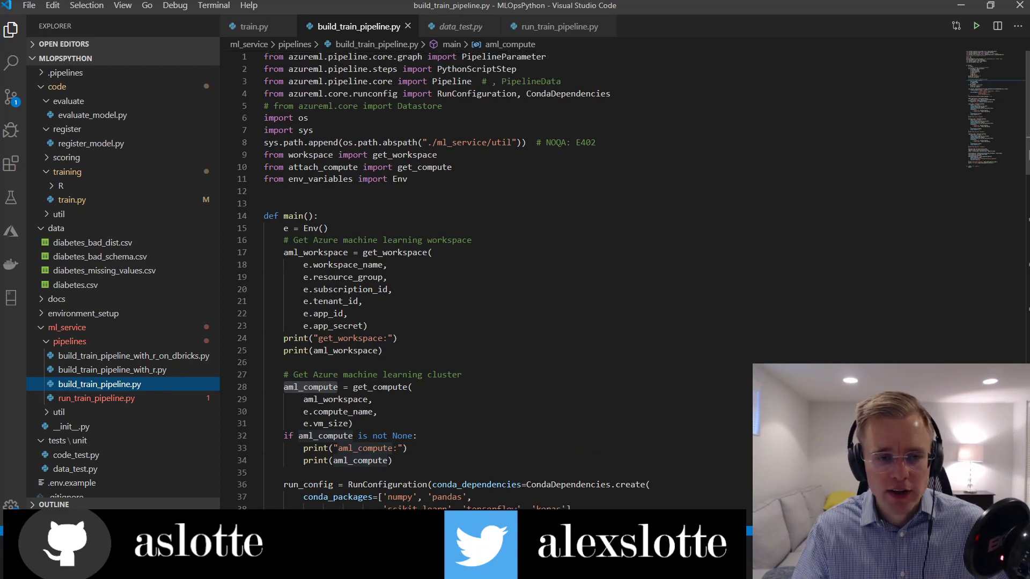
pyautogui.scroll(-4, 483, 268)
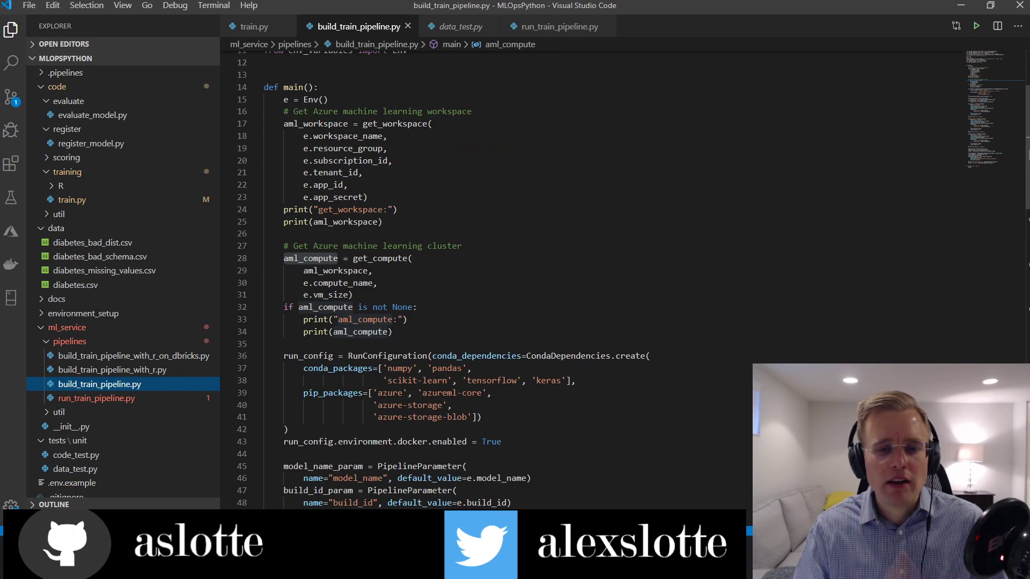
# Circle the aml_compute cluster block and the run_config package configuration in red on the zoomed code, and clear the markup.
pyautogui.scroll(-4, 590, 279)
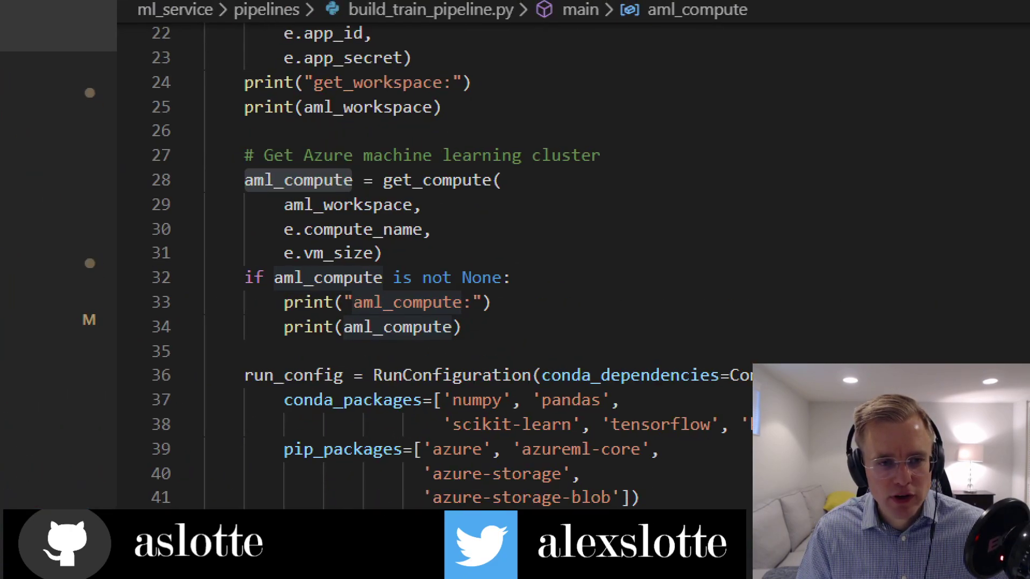
pyautogui.moveTo(262, 128)
pyautogui.mouseDown()
pyautogui.moveTo(258, 382)
pyautogui.moveTo(594, 257)
pyautogui.moveTo(312, 138)
pyautogui.moveTo(295, 144)
pyautogui.mouseUp()
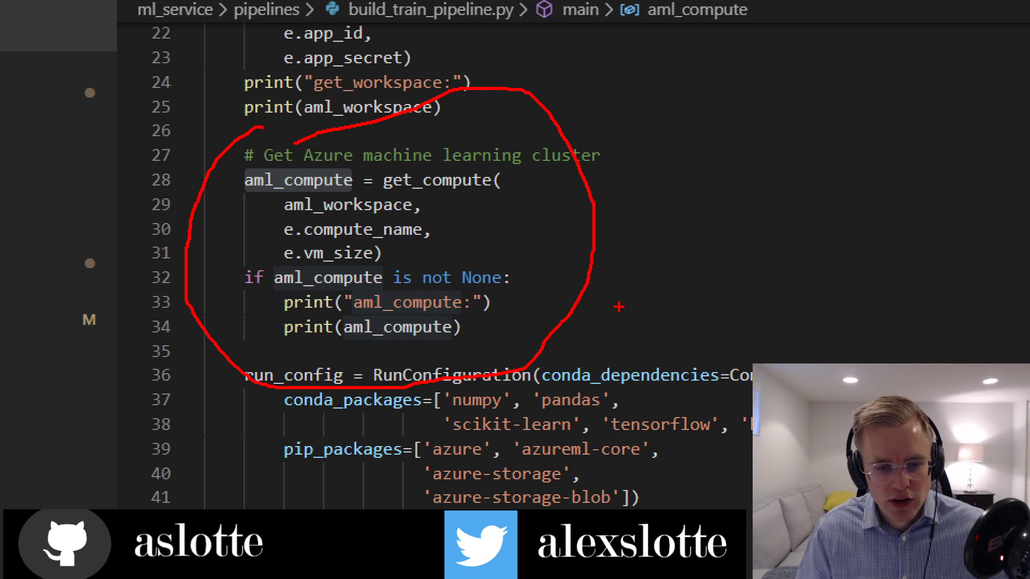
pyautogui.moveTo(312, 350)
pyautogui.mouseDown()
pyautogui.moveTo(244, 469)
pyautogui.moveTo(380, 509)
pyautogui.mouseUp()
pyautogui.moveTo(750, 520); pyautogui.dragTo(317, 378)
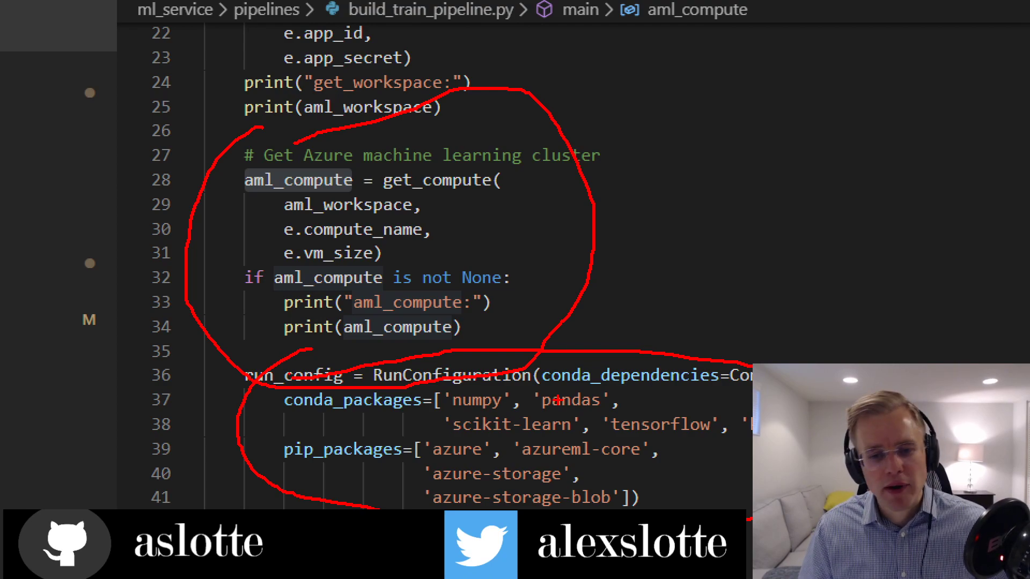
pyautogui.press('Escape')
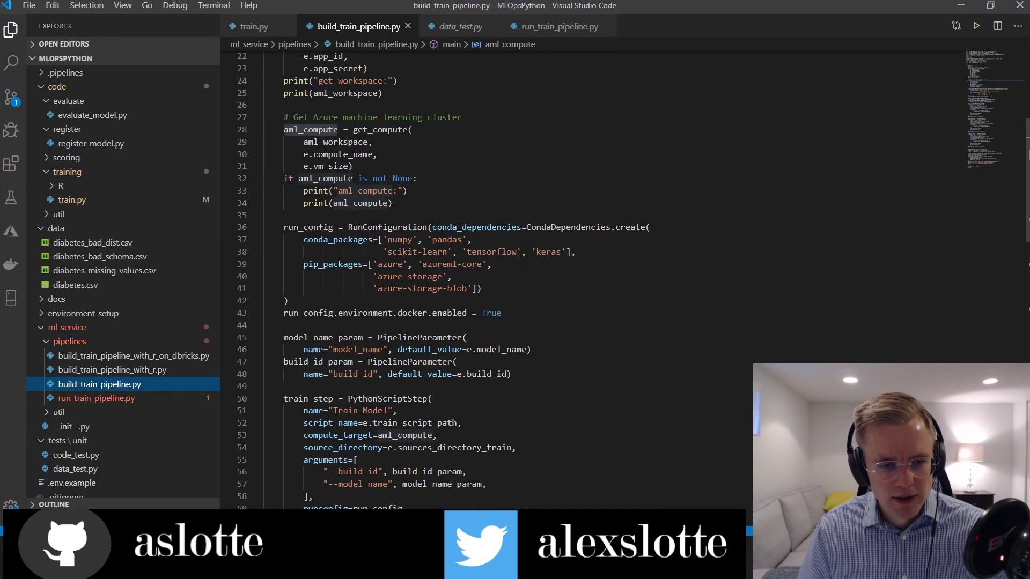
# Underline the train_step, evaluate_step and register_step definitions in red in build_train_pipeline.py, and clear the markup.
pyautogui.scroll(-7, 536, 279)
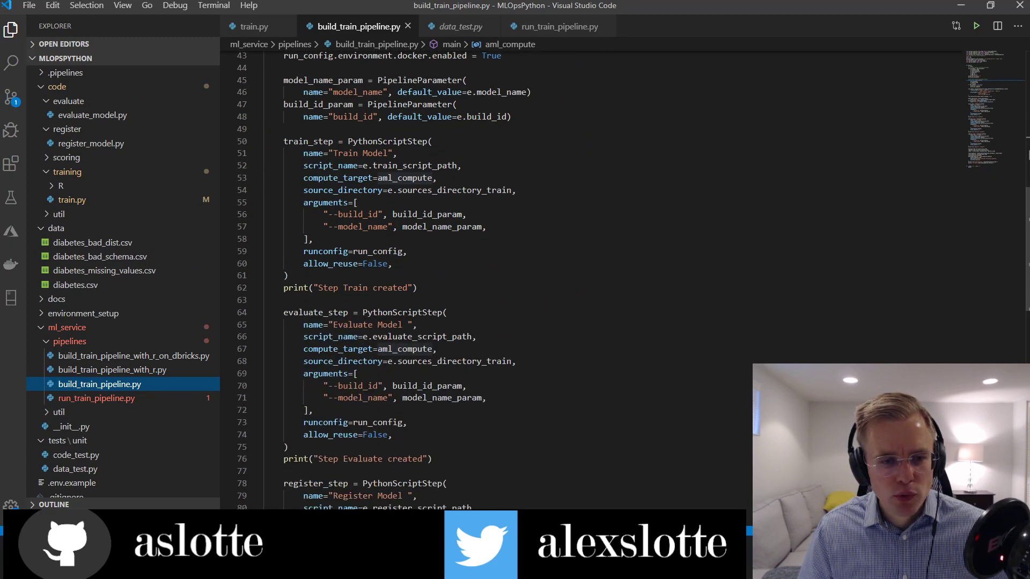
pyautogui.scroll(-1, 537, 279)
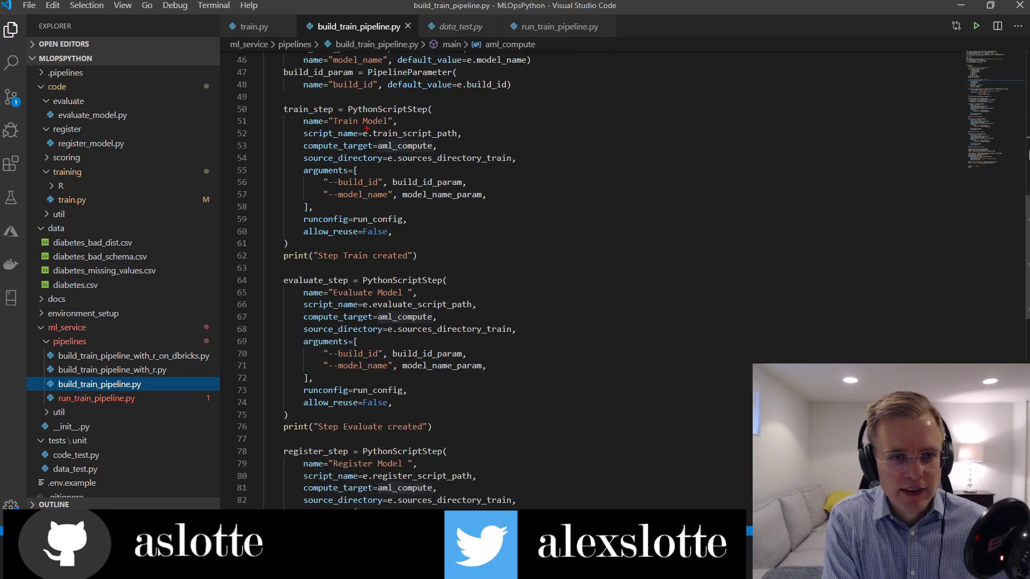
pyautogui.moveTo(287, 114); pyautogui.dragTo(317, 115)
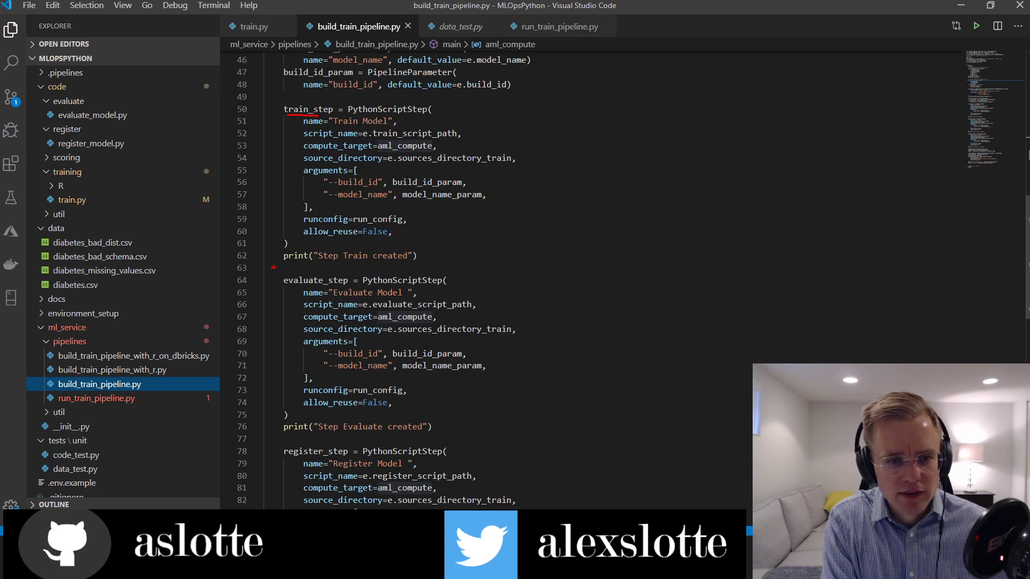
pyautogui.moveTo(277, 288); pyautogui.dragTo(342, 283)
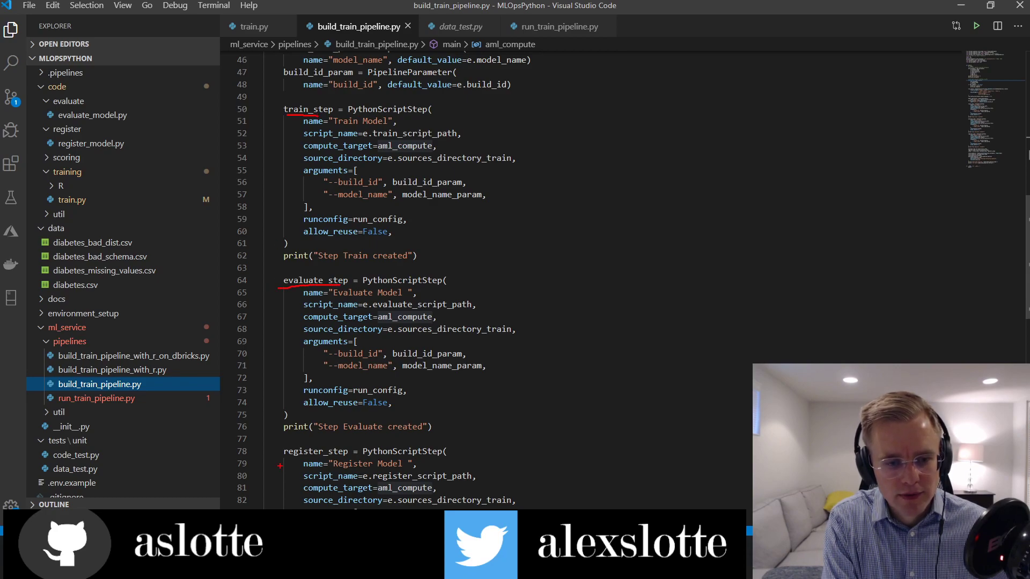
pyautogui.moveTo(283, 463); pyautogui.dragTo(432, 467)
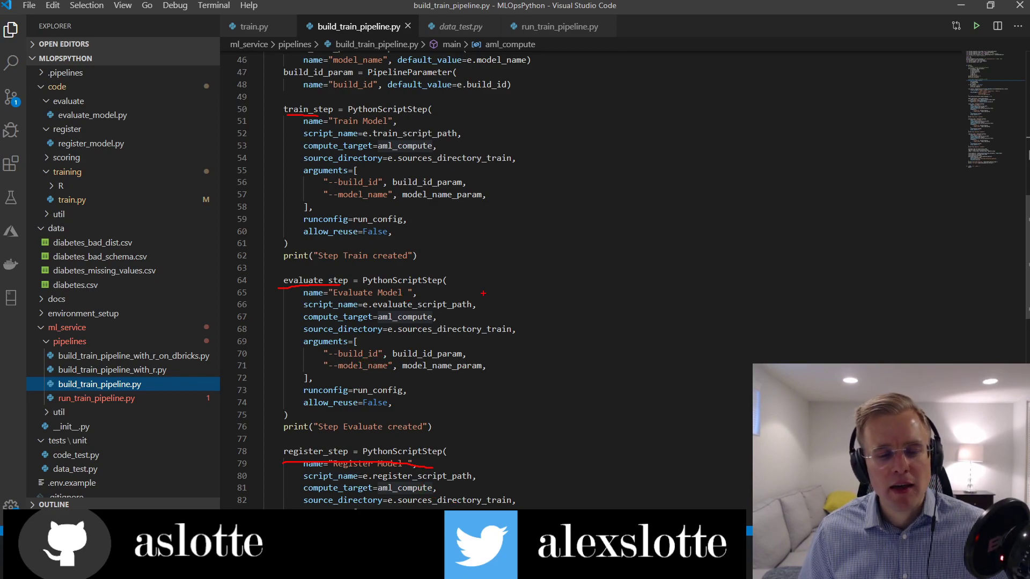
pyautogui.press('Escape')
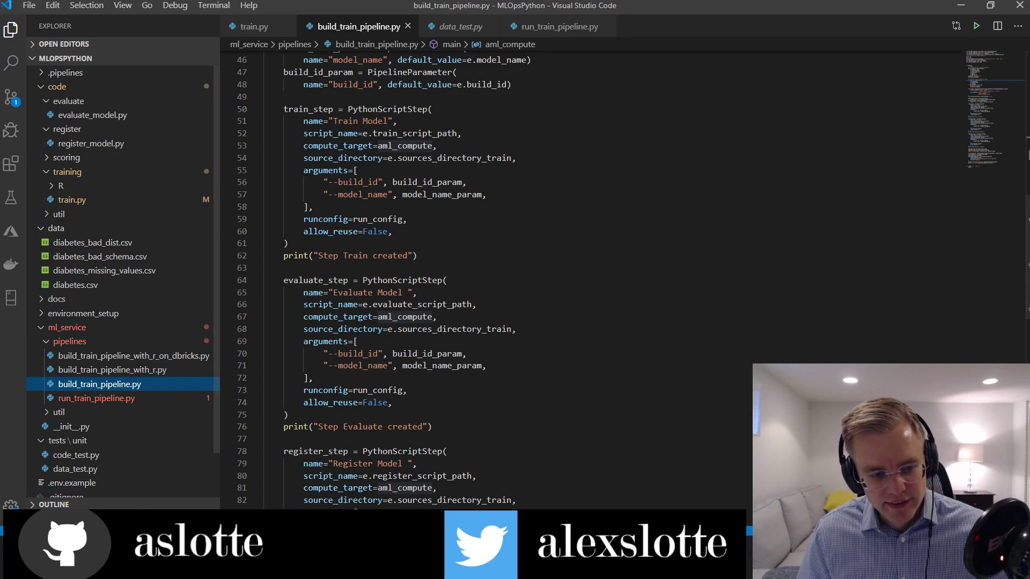
# Switch to Azure DevOps in the browser and open the YAML definition of the ci-build pipeline.
pyautogui.hotkey('alt', 'Tab')
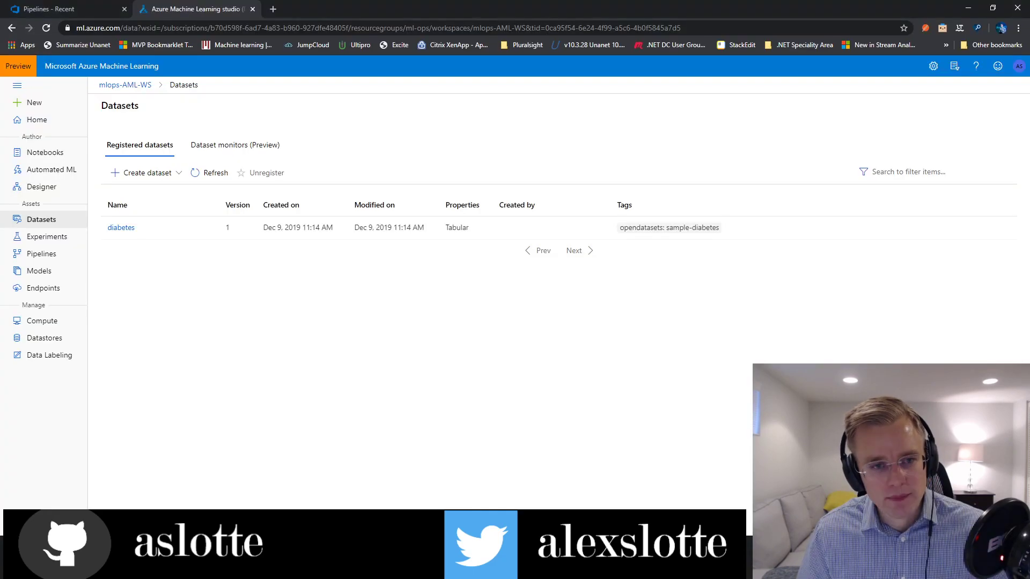
pyautogui.click(85, 10)
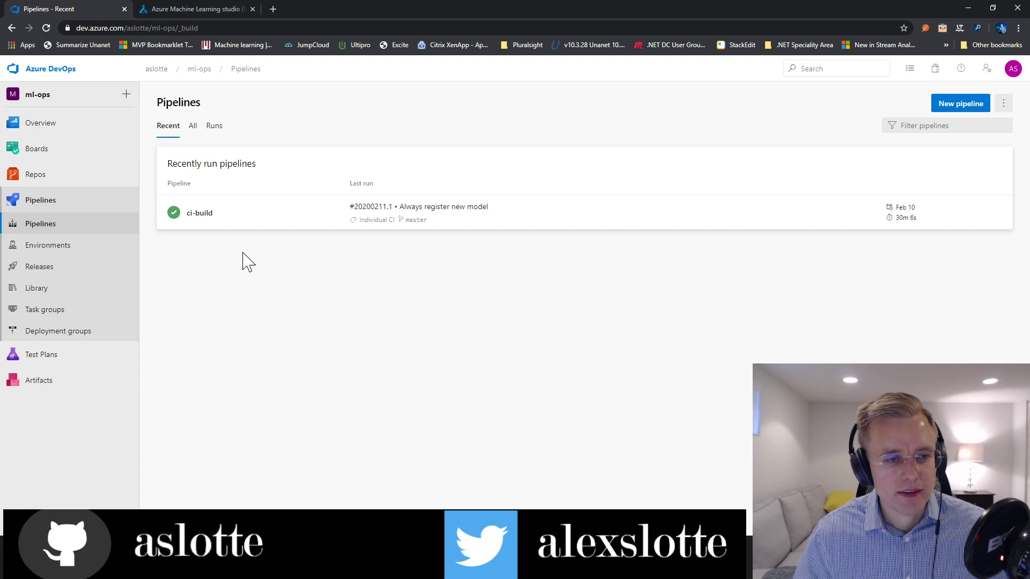
pyautogui.click(216, 226)
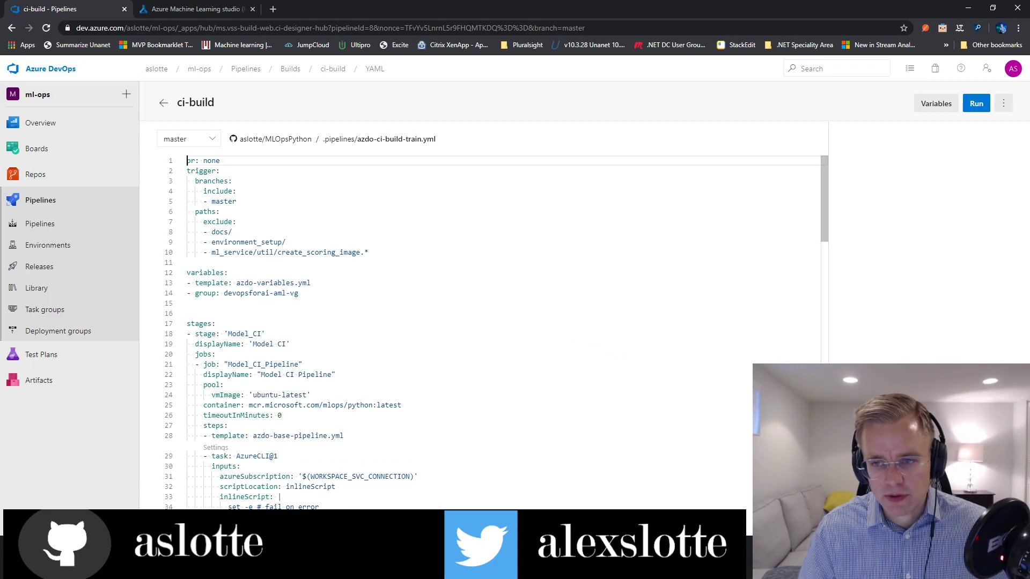
# Review the training run report job and the copy and publish artifact tasks in azdo-ci-build-train.yml.
pyautogui.moveTo(826, 214); pyautogui.dragTo(835, 413)
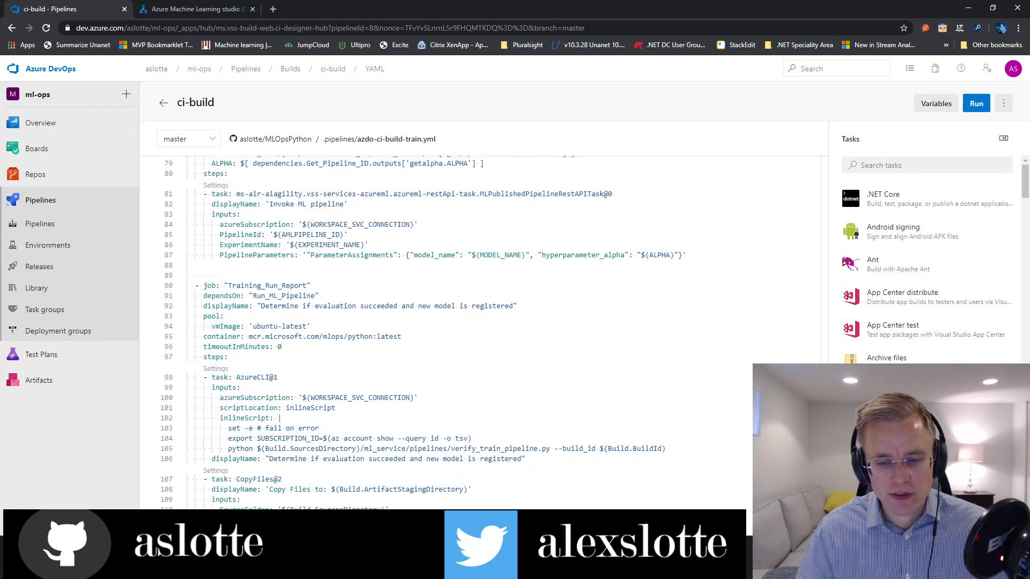
pyautogui.moveTo(825, 366); pyautogui.dragTo(827, 422)
pyautogui.scroll(3, 376, 279)
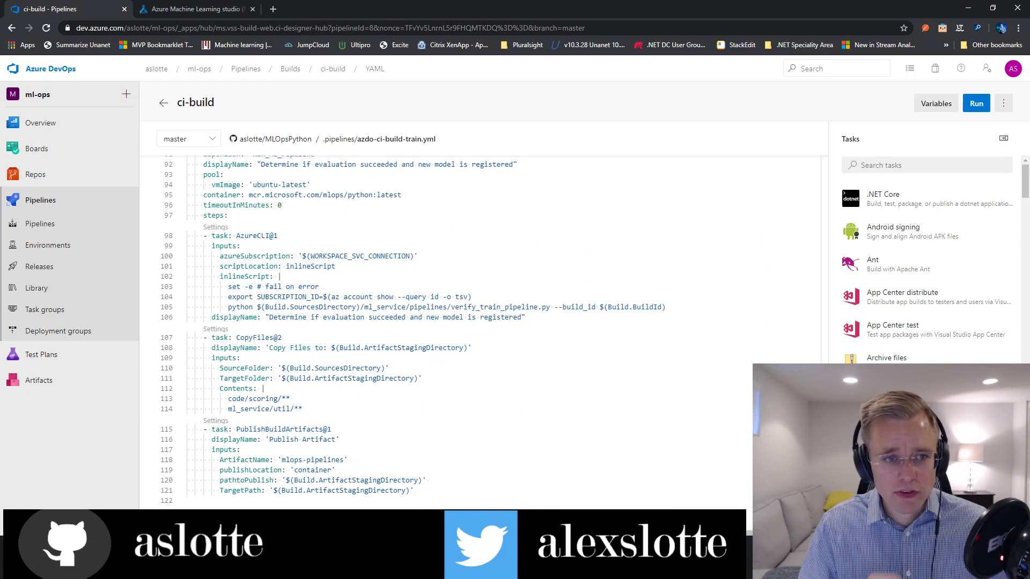
# Return to the ci-build run list and open the Model CI stage of run #20200211.1 Always register new model.
pyautogui.click(164, 104)
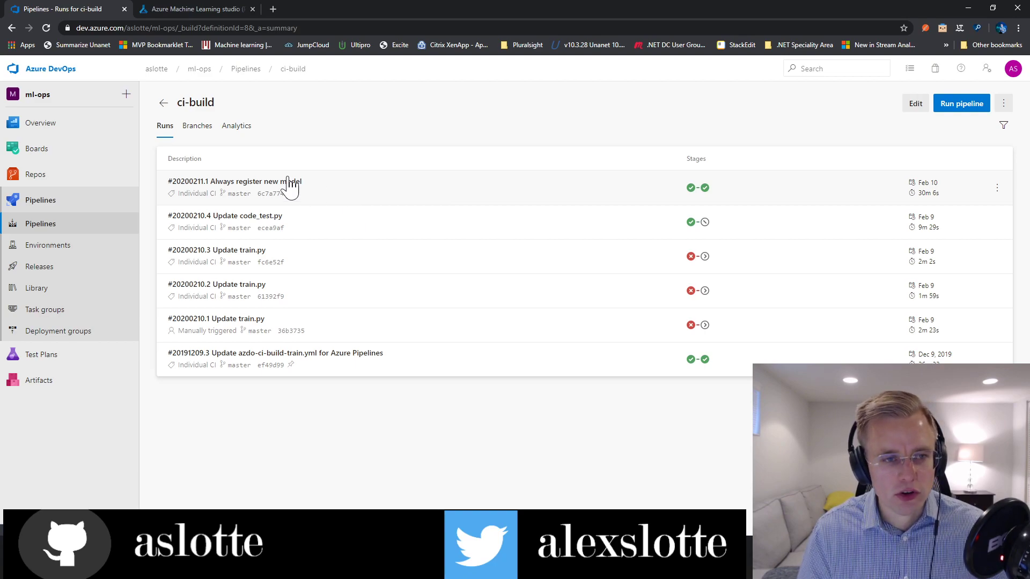
pyautogui.click(225, 185)
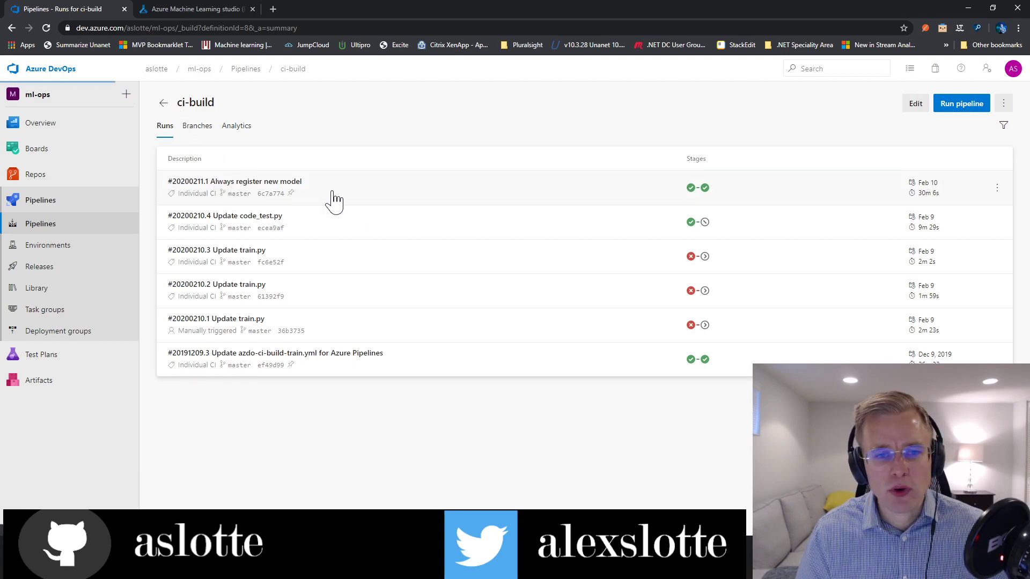
pyautogui.click(243, 304)
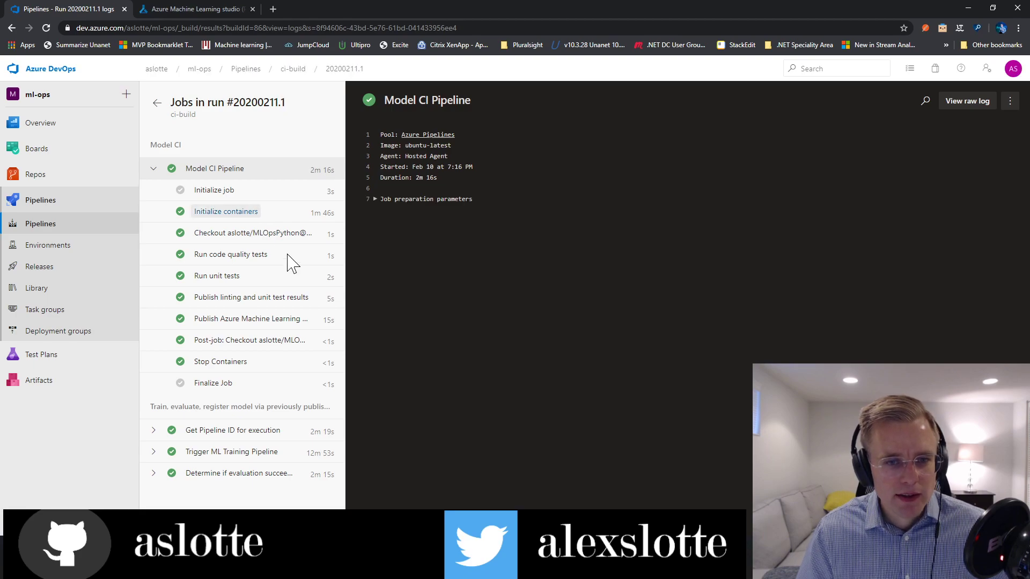
# View the logs of the code quality tests, unit tests, test results publishing and Publish Azure Machine Learning Pipeline tasks.
pyautogui.click(233, 255)
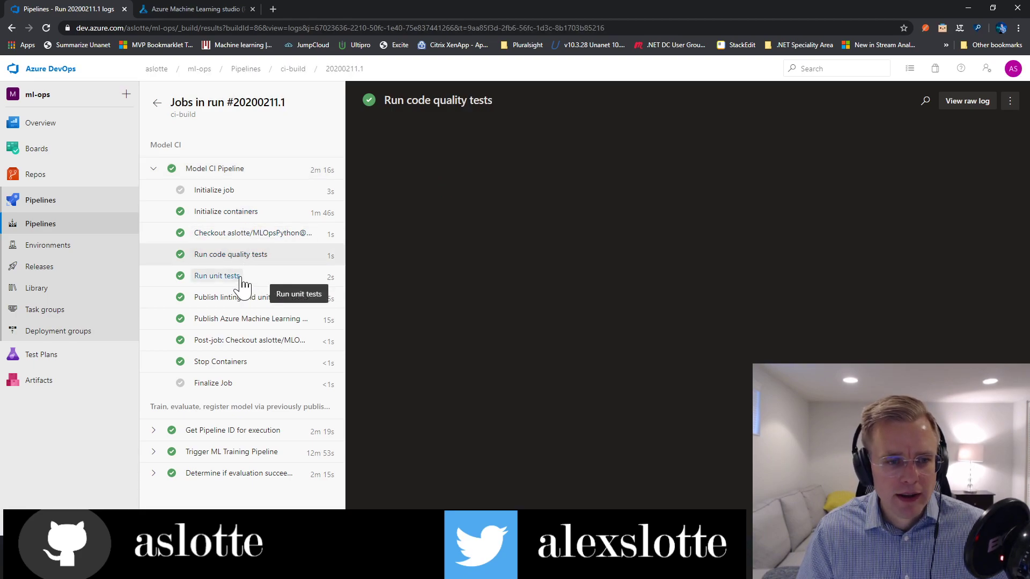
pyautogui.click(253, 285)
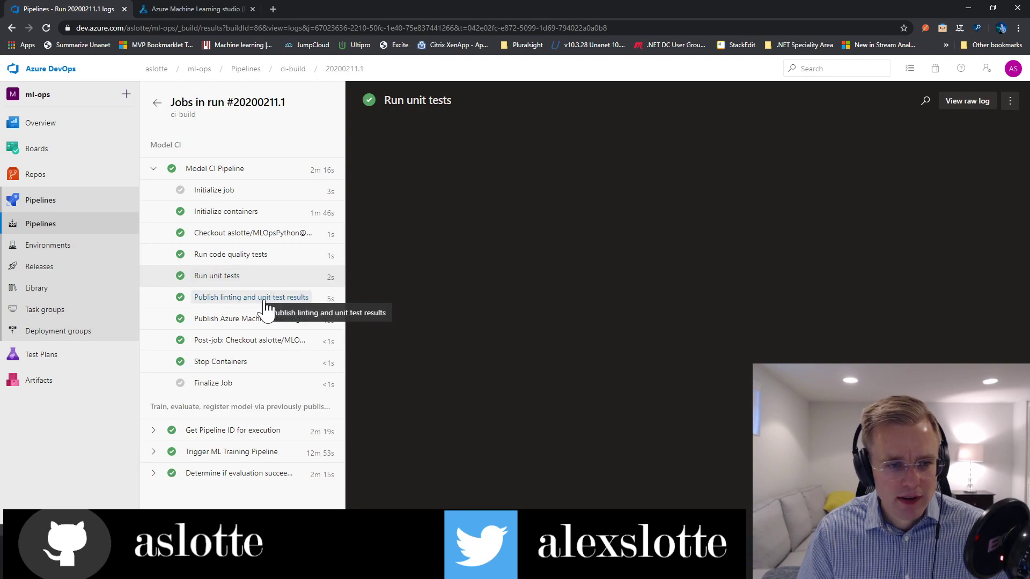
pyautogui.click(263, 304)
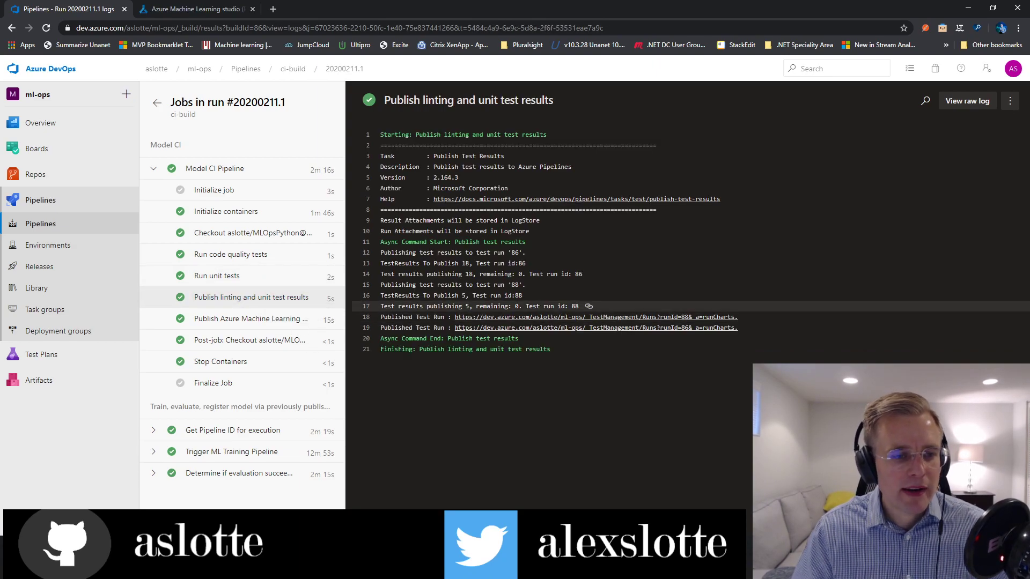
pyautogui.click(273, 321)
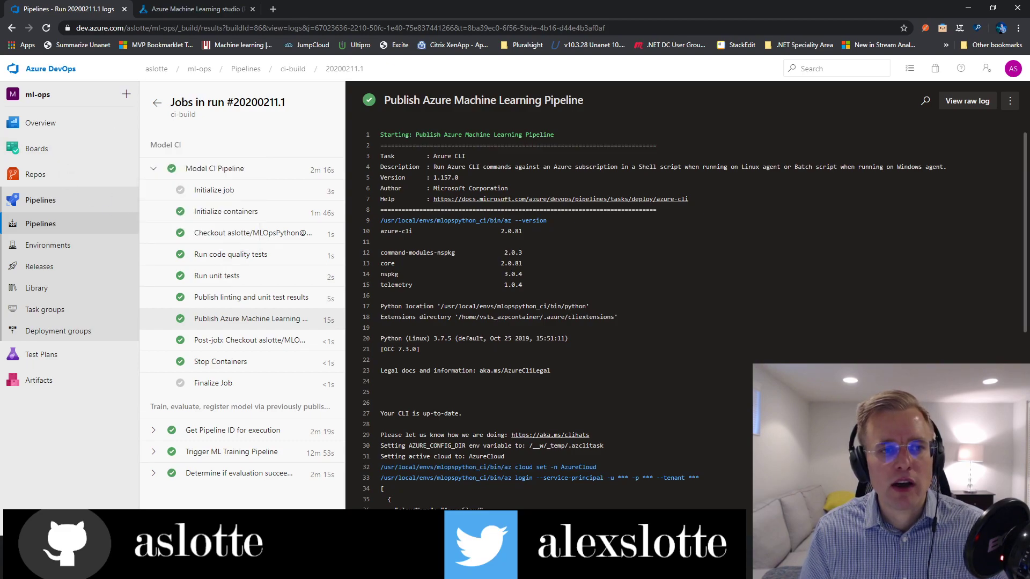
# Open the run's train, evaluate and register stage and expand its training trigger and evaluation check jobs to review their tasks.
pyautogui.click(157, 103)
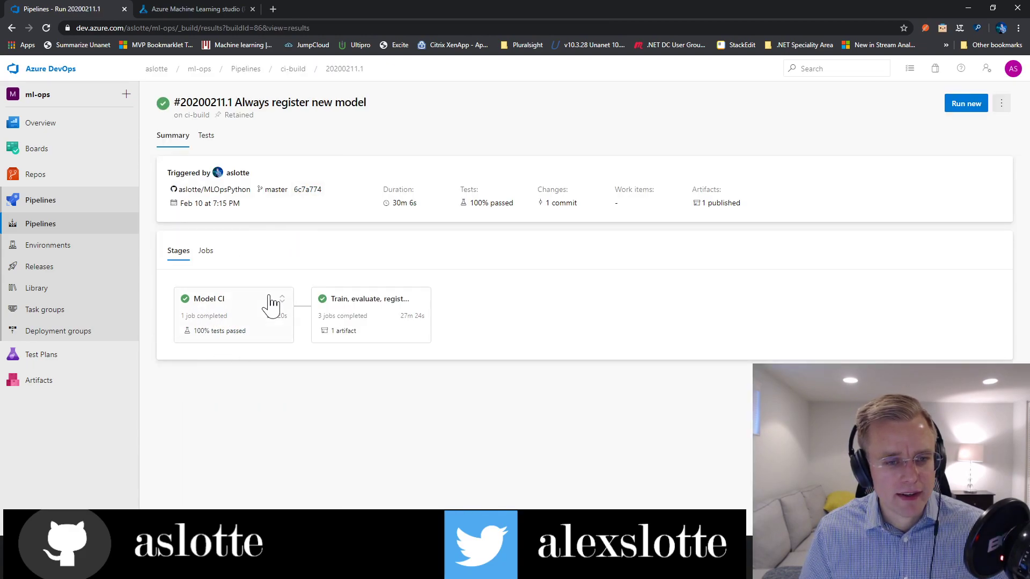
pyautogui.click(382, 302)
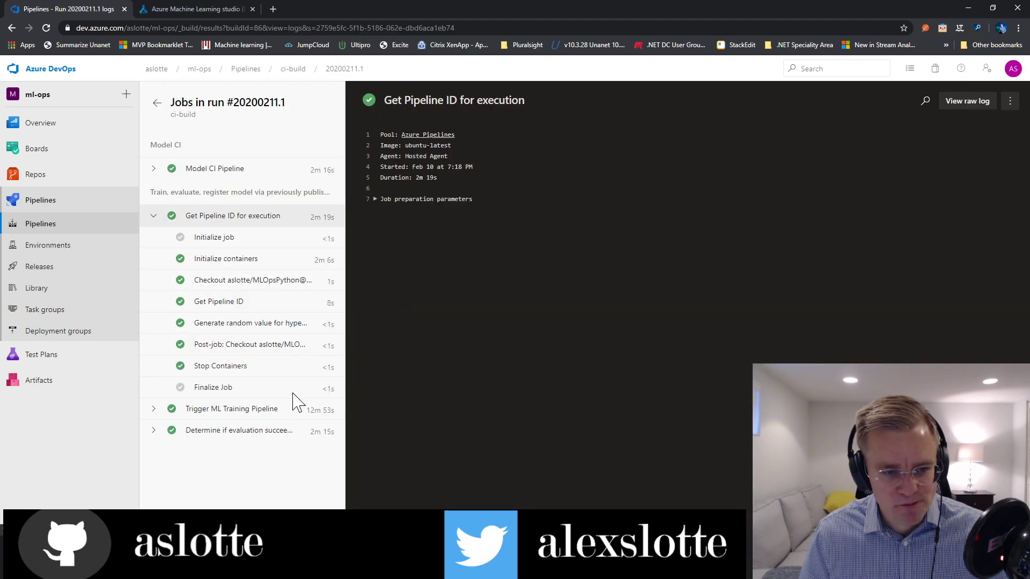
pyautogui.click(154, 410)
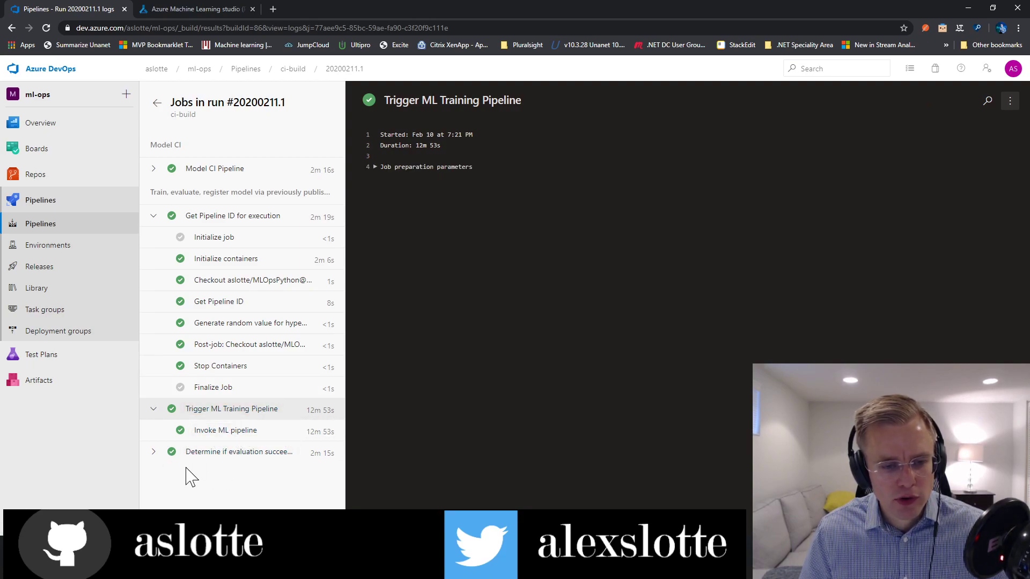
pyautogui.click(156, 455)
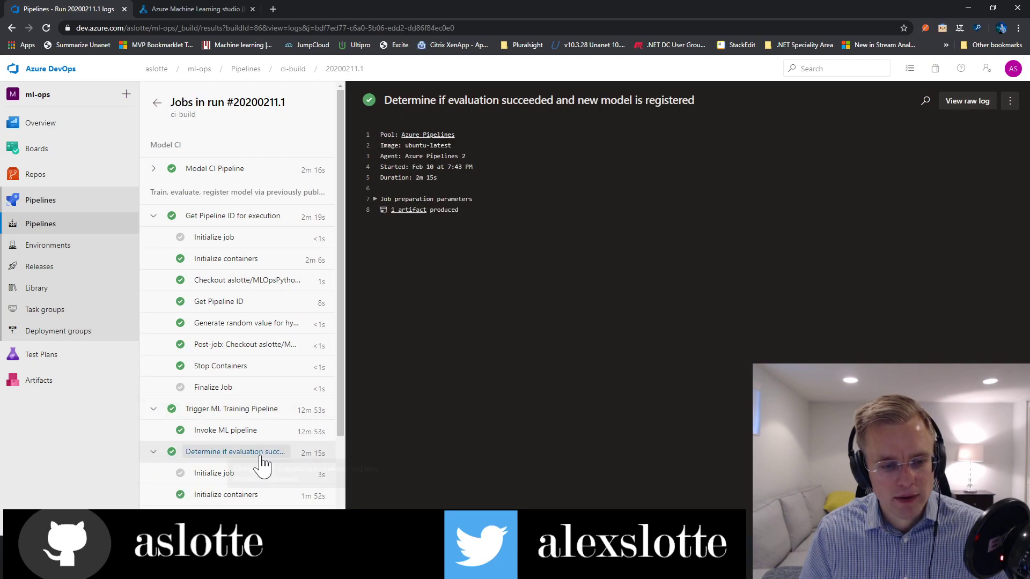
pyautogui.scroll(-2, 322, 460)
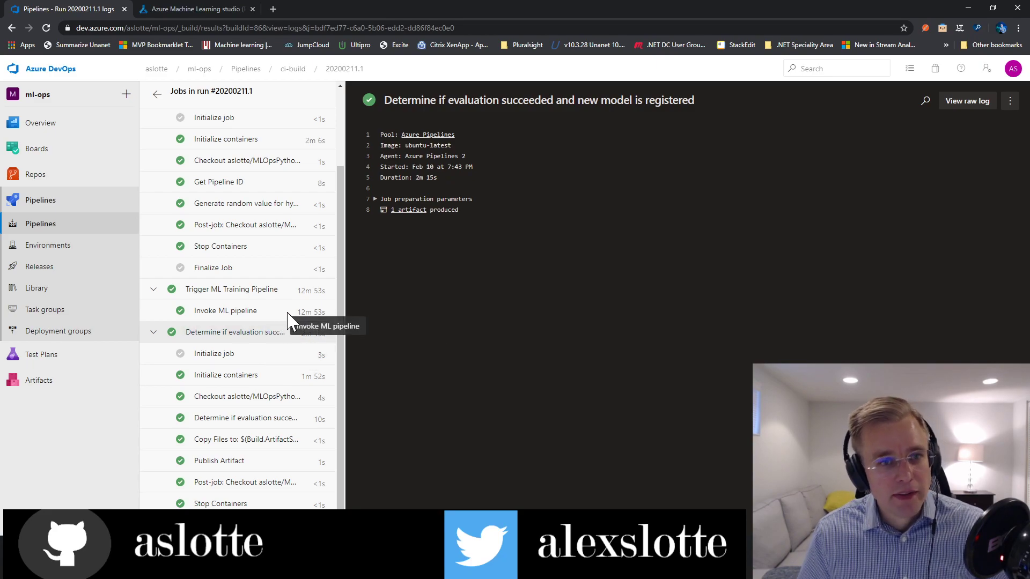
# Switch to Azure Machine Learning studio, underline Datasets through Endpoints in red, circle Compute, and clear the markup.
pyautogui.click(241, 10)
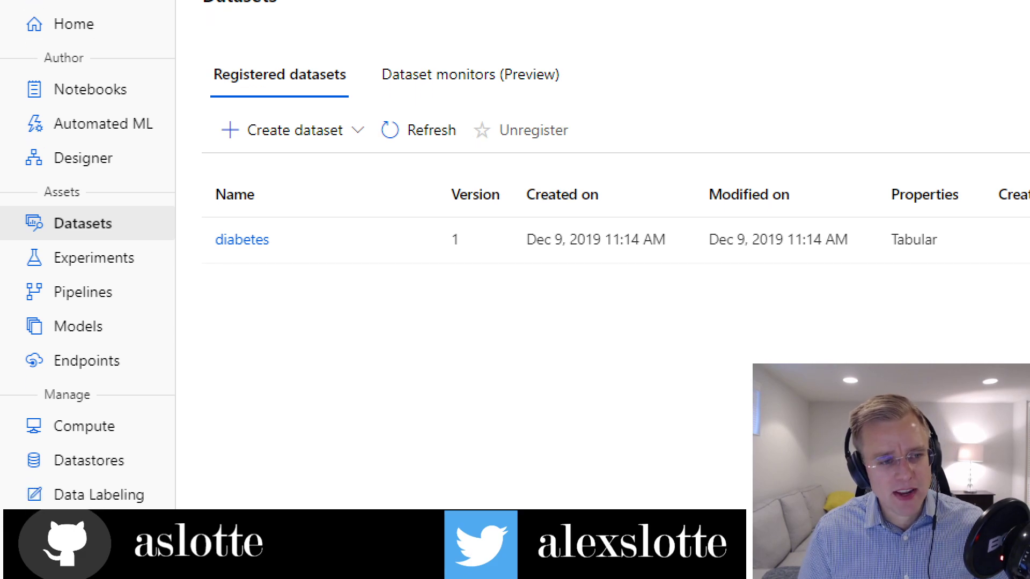
pyautogui.moveTo(132, 234); pyautogui.dragTo(17, 234)
pyautogui.moveTo(149, 273); pyautogui.dragTo(12, 276)
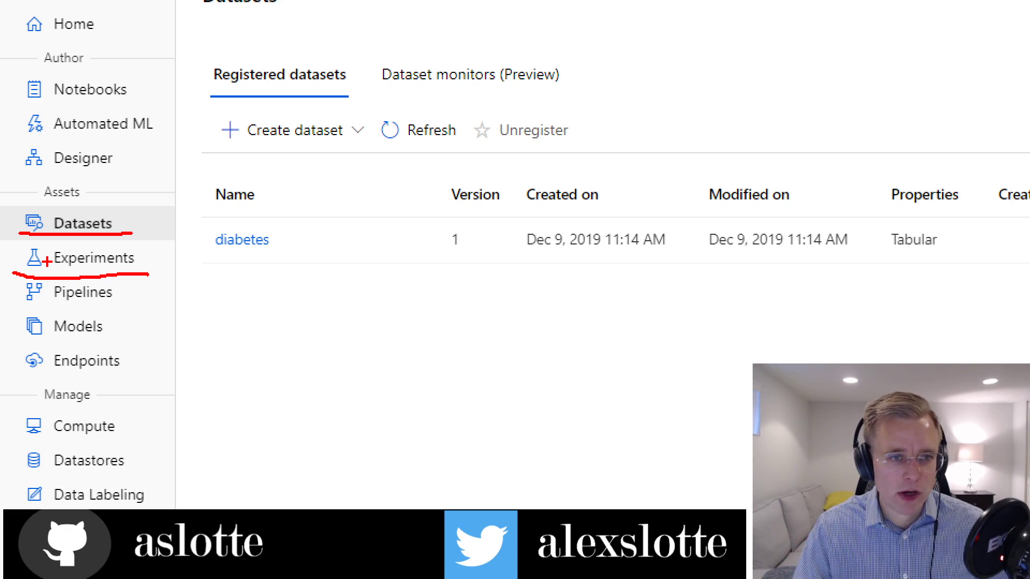
pyautogui.moveTo(117, 308); pyautogui.dragTo(1, 296)
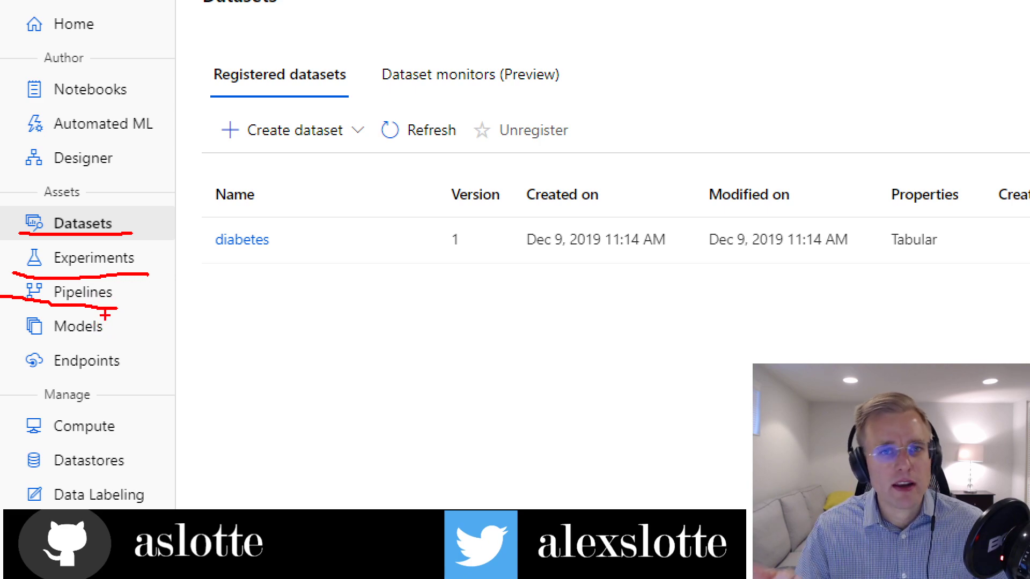
pyautogui.moveTo(97, 343); pyautogui.dragTo(10, 345)
pyautogui.moveTo(134, 378); pyautogui.dragTo(27, 369)
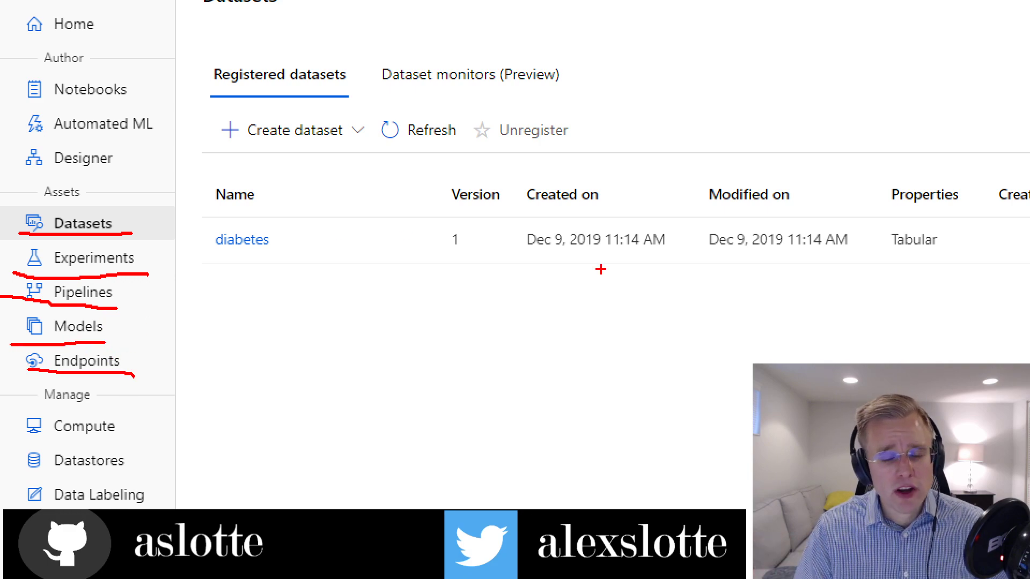
pyautogui.moveTo(18, 400)
pyautogui.mouseDown()
pyautogui.moveTo(42, 394)
pyautogui.moveTo(126, 454)
pyautogui.moveTo(6, 437)
pyautogui.moveTo(21, 385)
pyautogui.mouseUp()
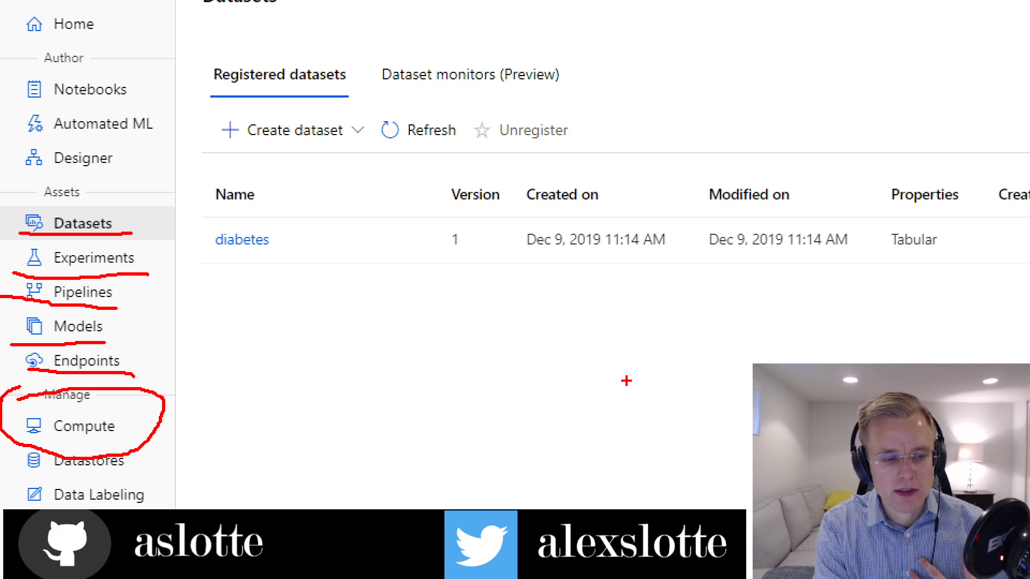
pyautogui.press('Escape')
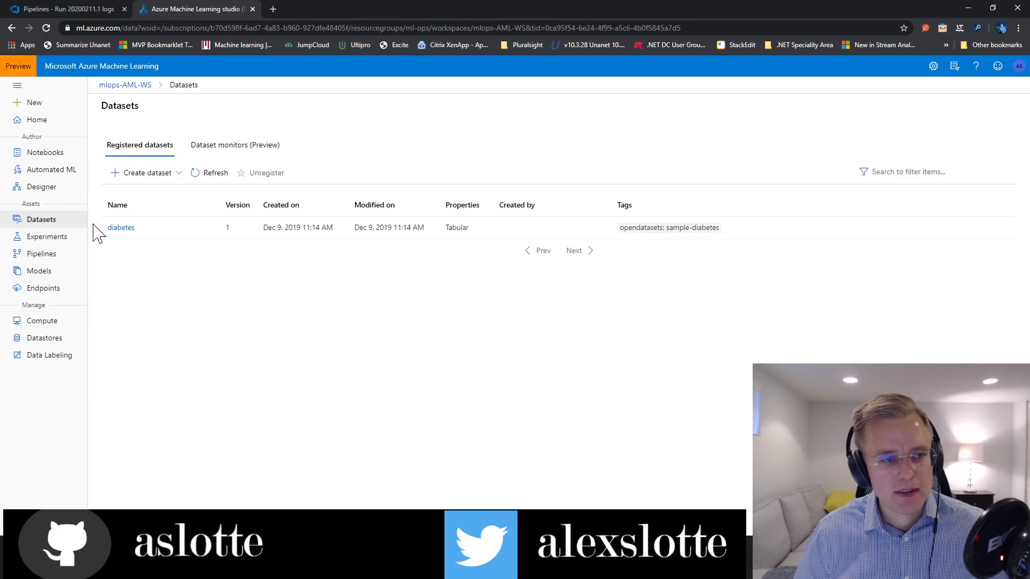
# View the workspace's experiments, open its pipeline runs, and highlight the created time and duration of Run 24.
pyautogui.click(65, 240)
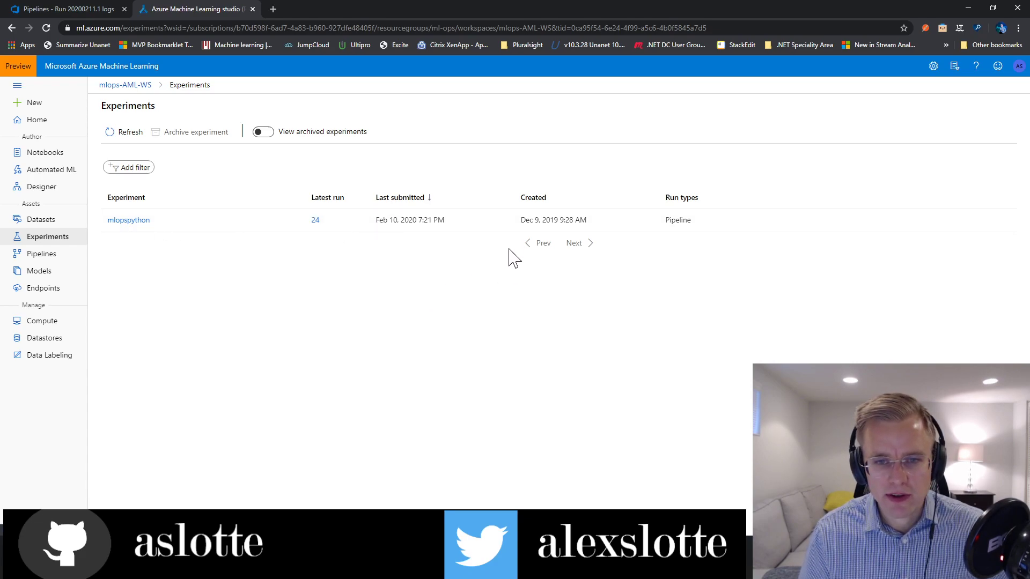
pyautogui.click(58, 256)
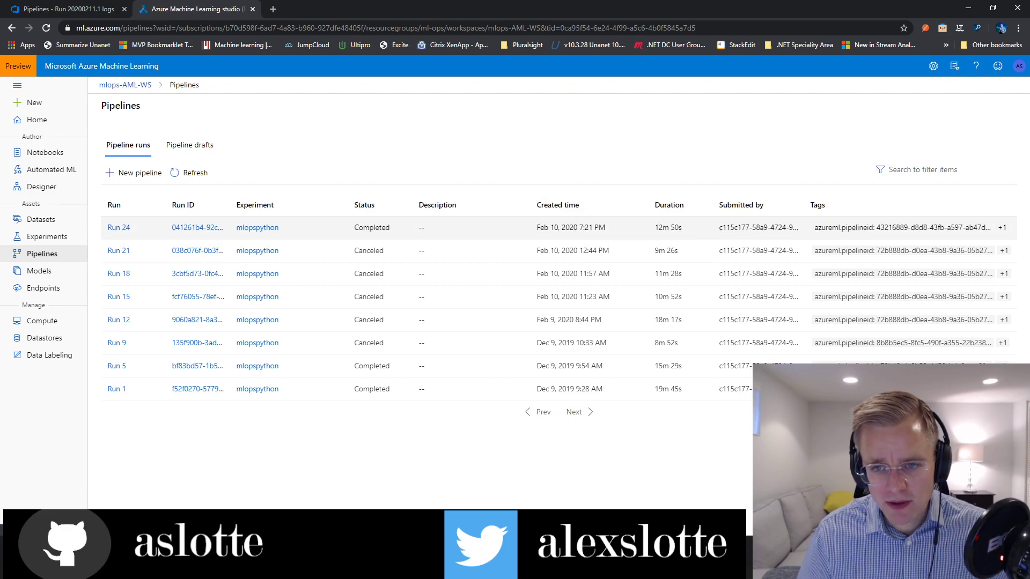
pyautogui.moveTo(654, 227); pyautogui.dragTo(684, 228)
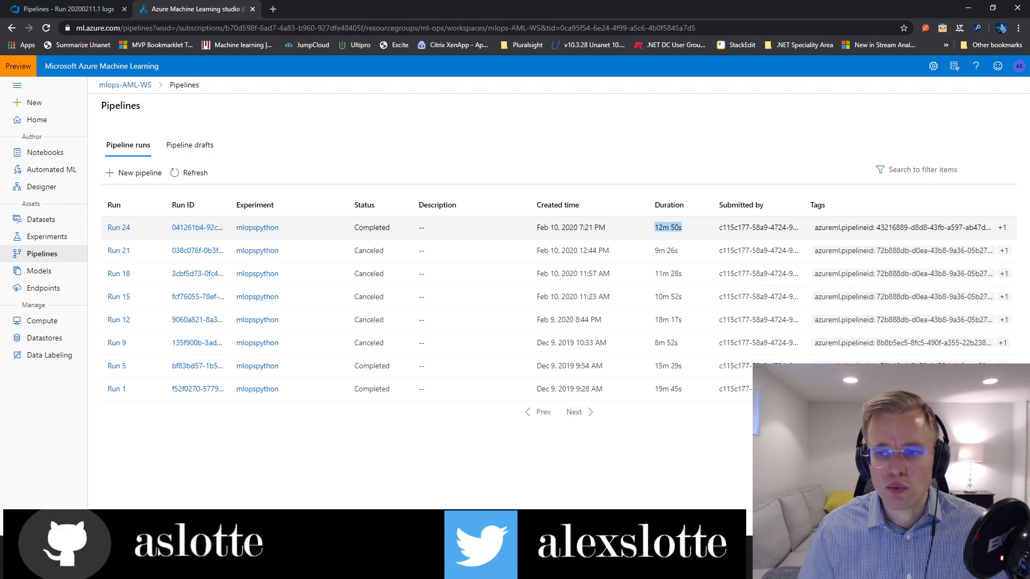
pyautogui.click(729, 230)
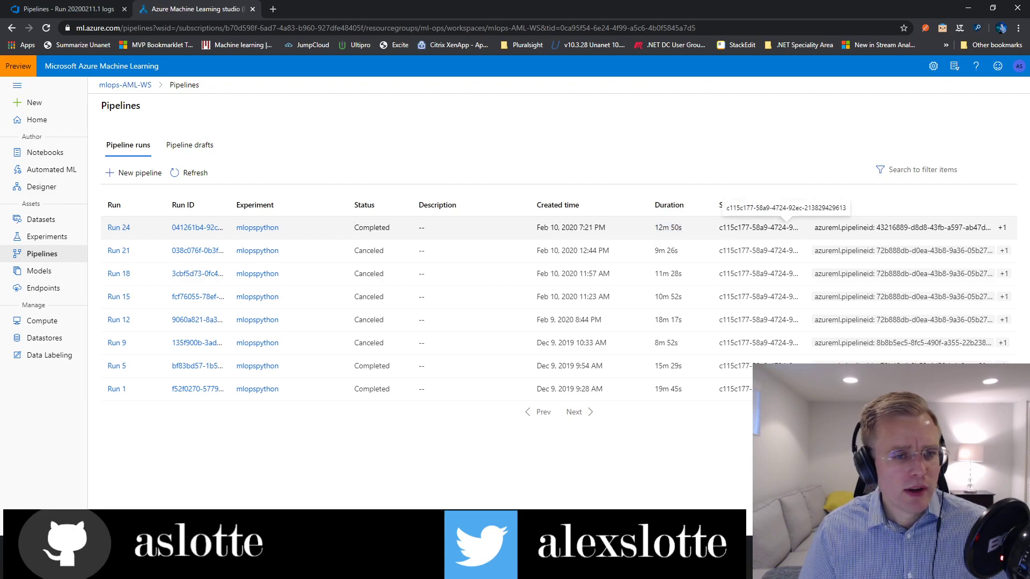
pyautogui.moveTo(535, 227); pyautogui.dragTo(683, 228)
pyautogui.click(730, 228)
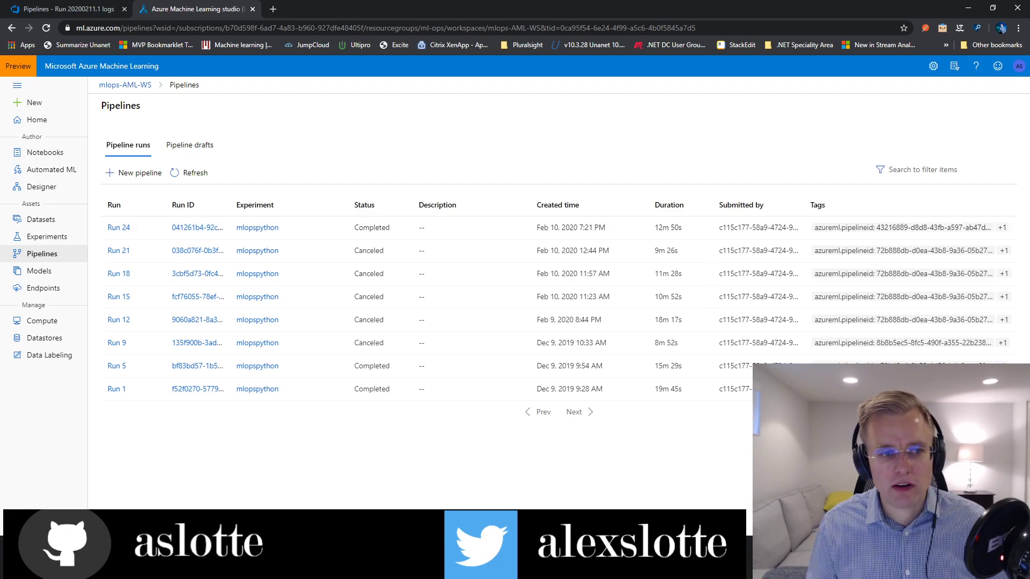
# Open pipeline Run 24 and list the azureml-logs files of its Train Model step.
pyautogui.click(118, 228)
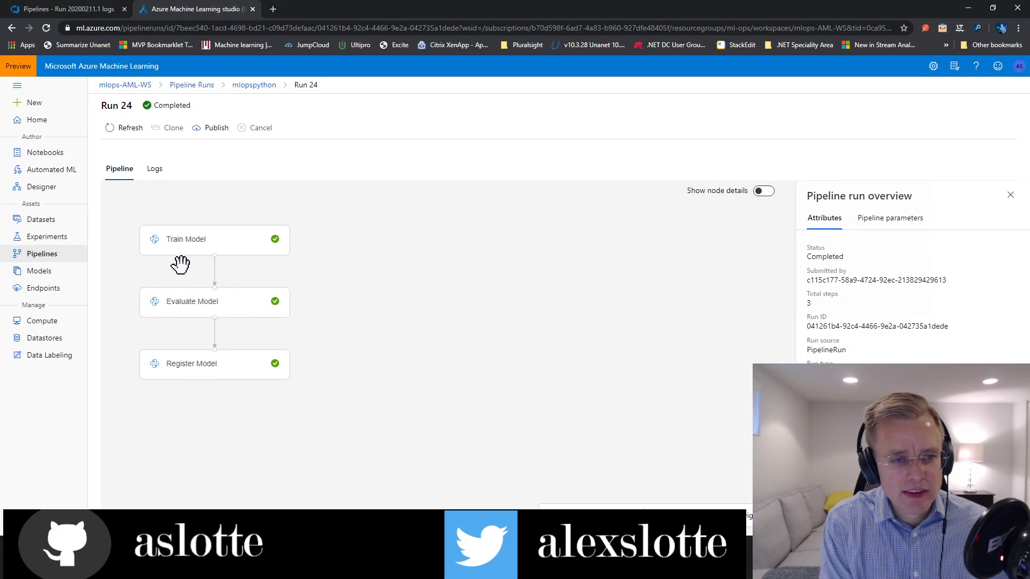
pyautogui.click(228, 239)
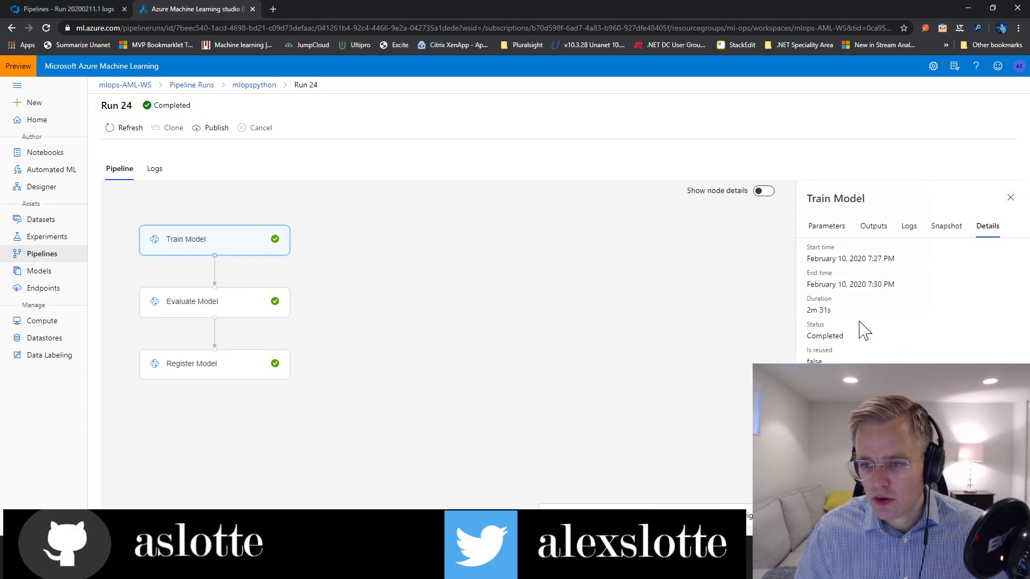
pyautogui.click(913, 230)
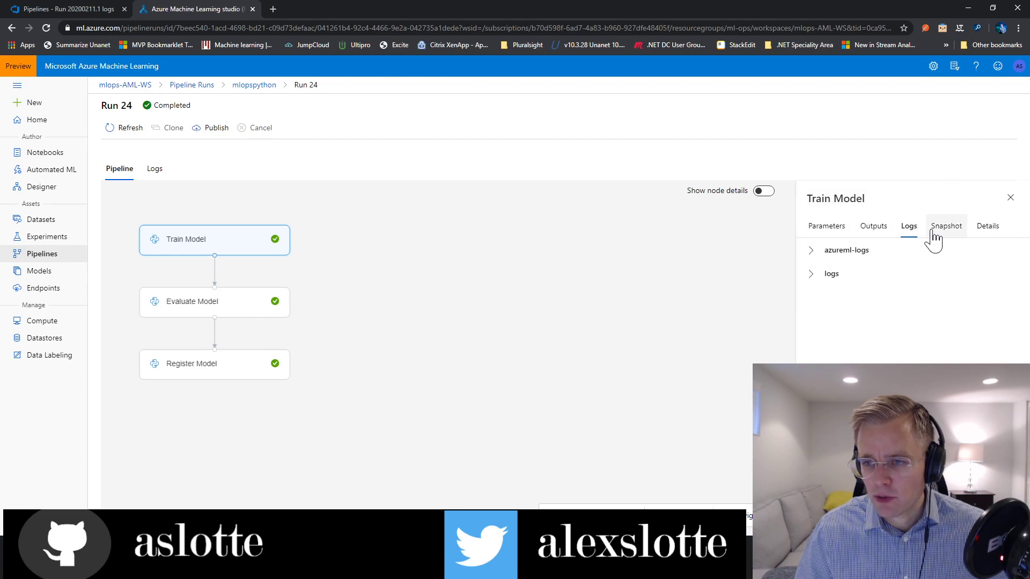
pyautogui.click(820, 251)
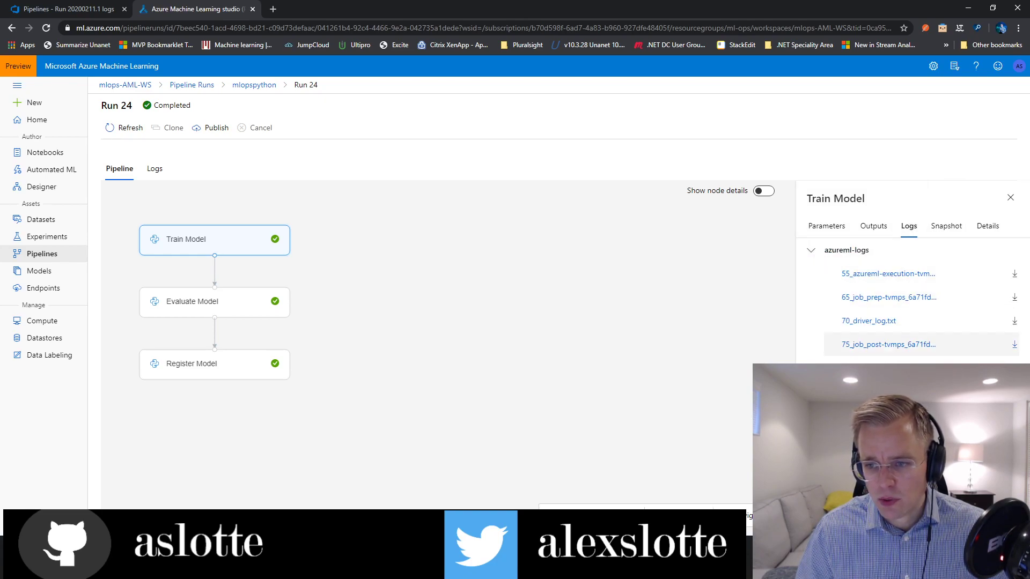
# Review the Train Model step's parameters, including the compute type, script, Docker image and environment variables.
pyautogui.click(874, 228)
pyautogui.click(825, 244)
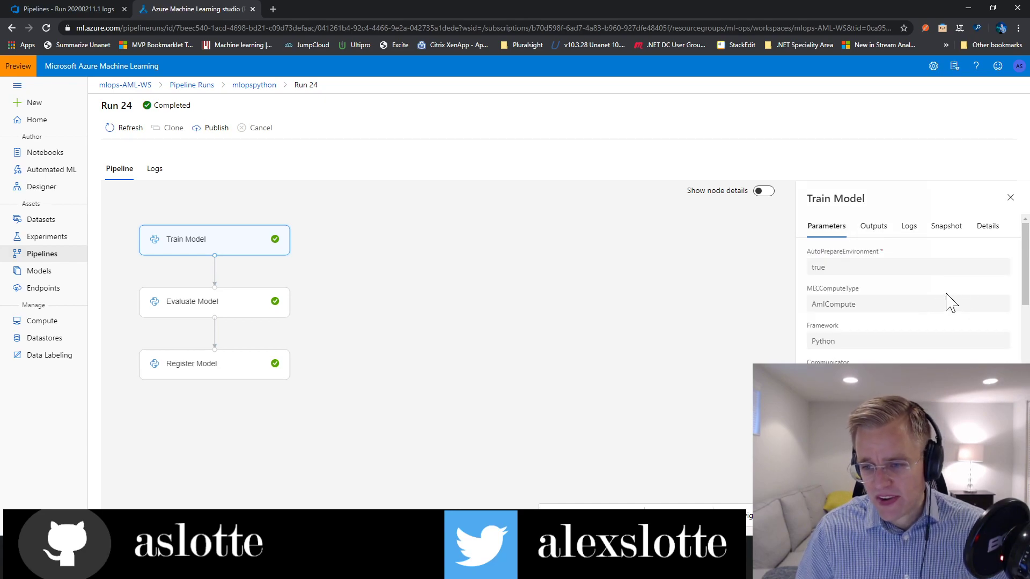
pyautogui.scroll(-3, 912, 311)
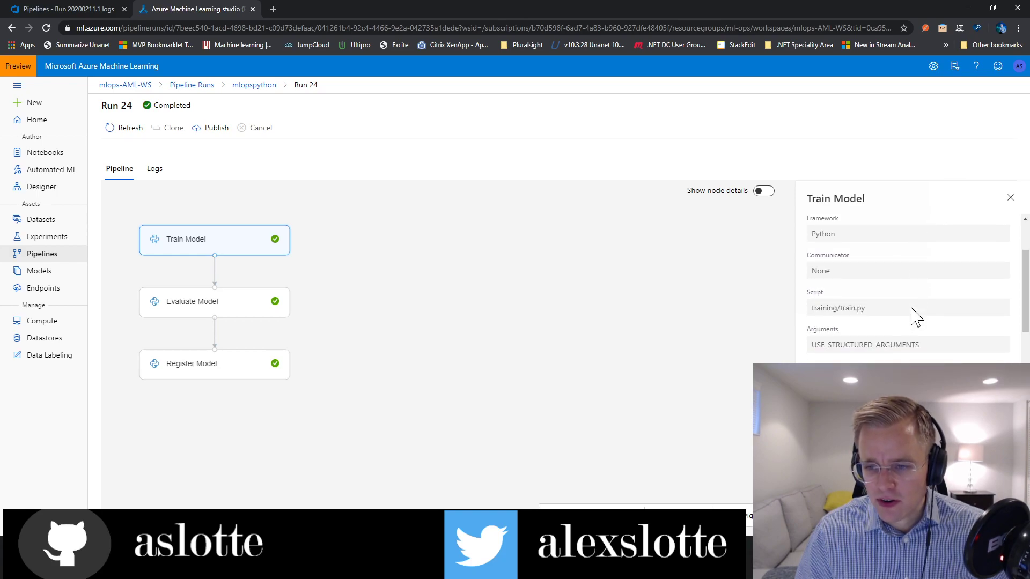
pyautogui.scroll(-1, 931, 312)
pyautogui.scroll(-6, 932, 316)
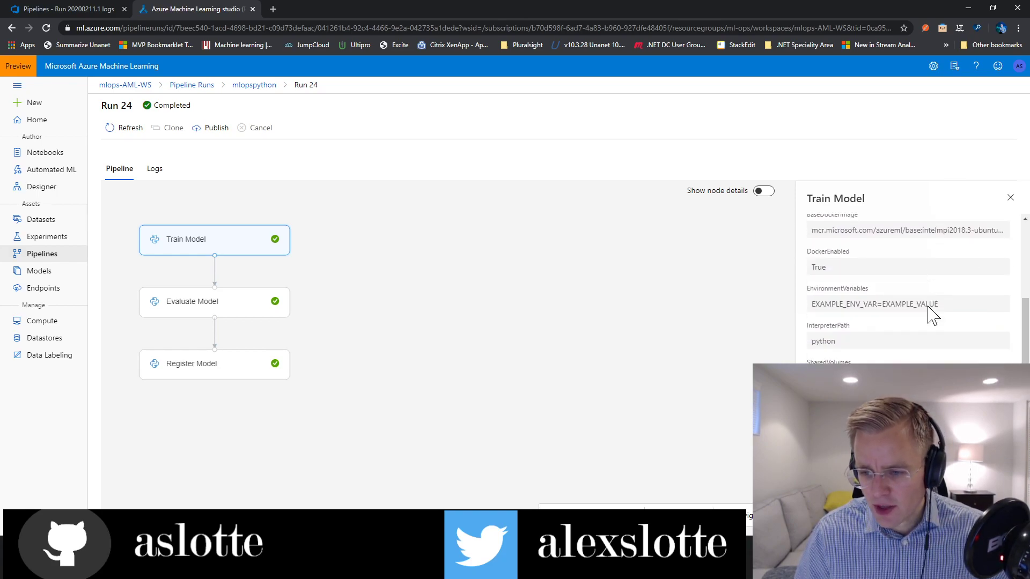
pyautogui.scroll(-1, 932, 315)
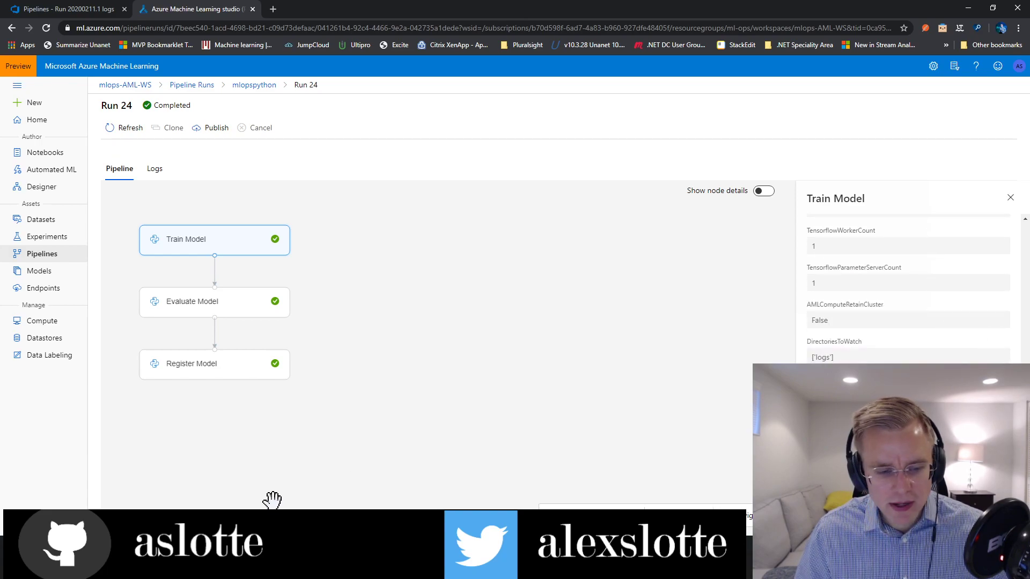
# Switch to the code editor, underline the --build_id argument of train_step in red, and return to the ci-build run in Azure DevOps.
pyautogui.hotkey('alt', 'Tab')
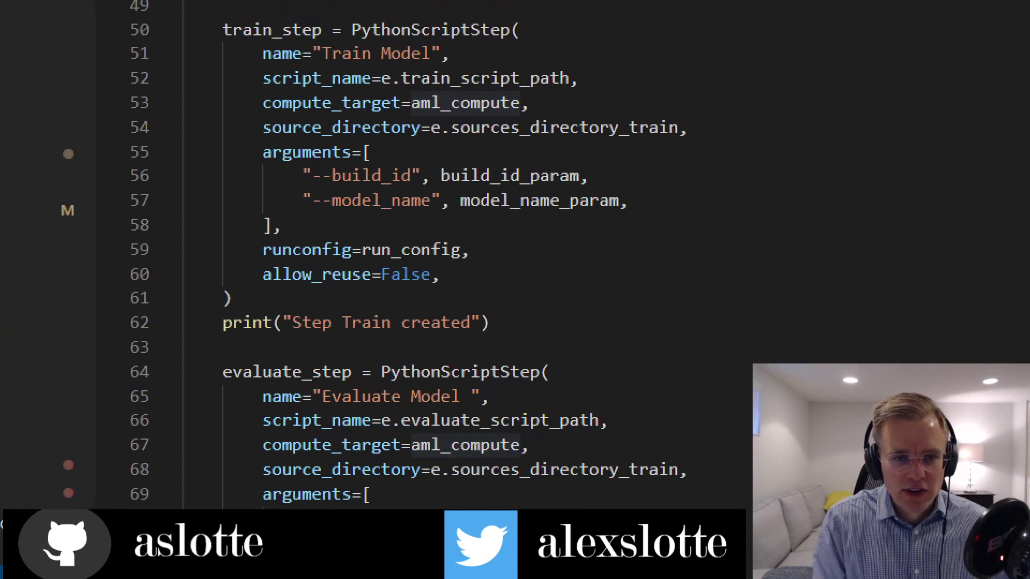
pyautogui.moveTo(307, 192); pyautogui.dragTo(667, 172)
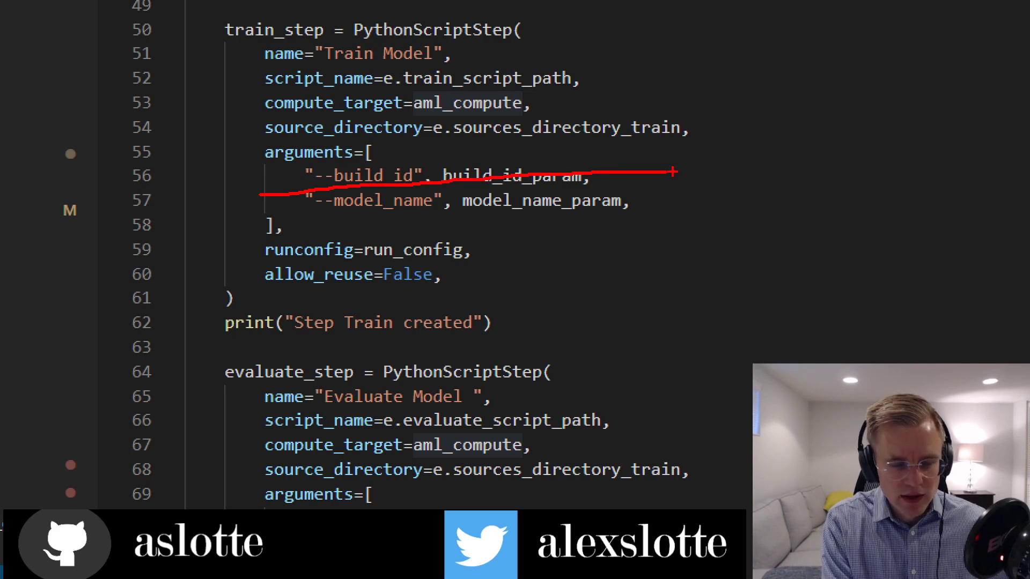
pyautogui.hotkey('alt', 'Tab')
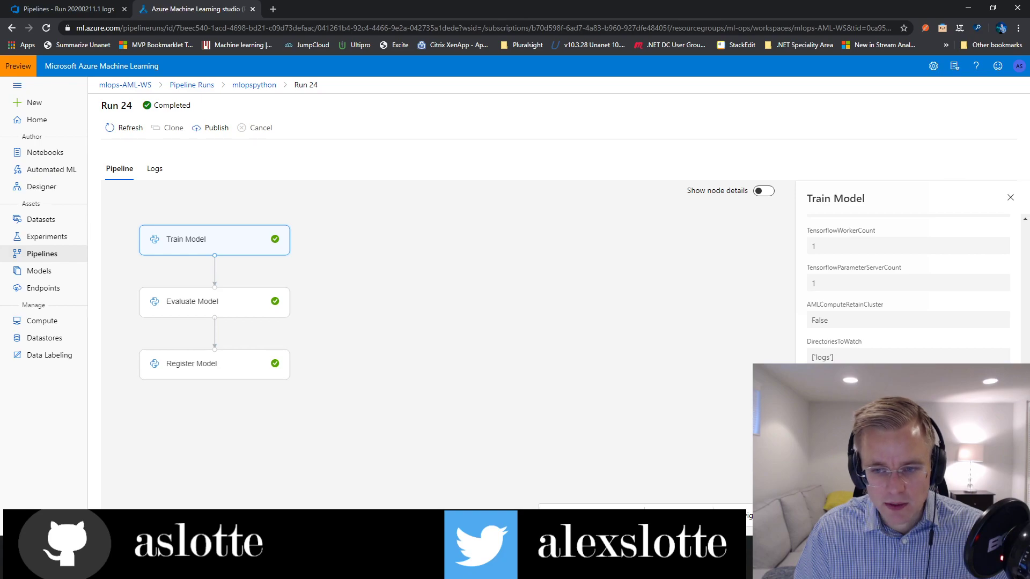
pyautogui.click(80, 9)
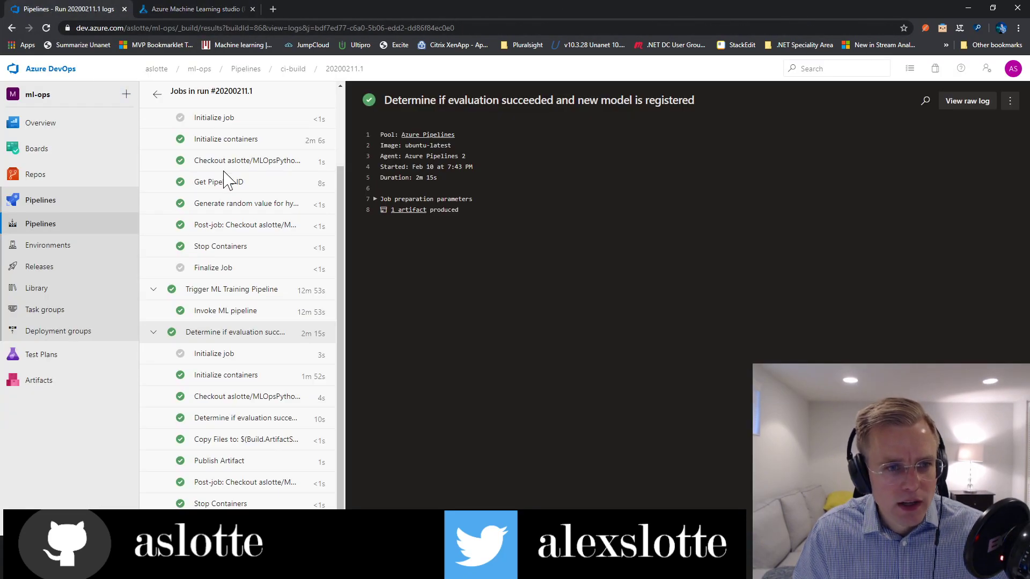
# Leave the job logs and open the summary of ci-build run #20200211.1 from the project's pipelines list.
pyautogui.click(157, 101)
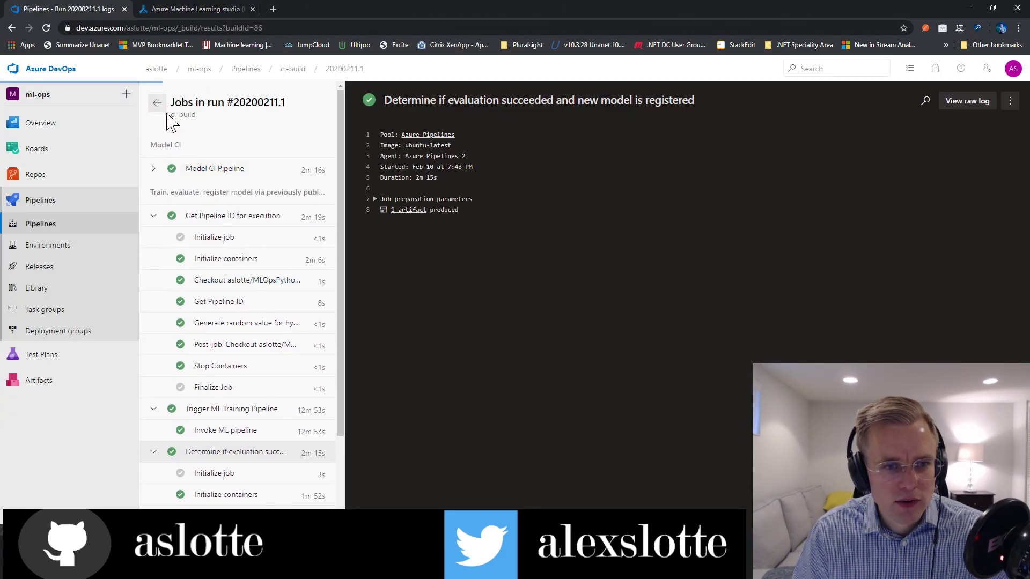
pyautogui.click(230, 311)
pyautogui.click(156, 103)
pyautogui.click(63, 220)
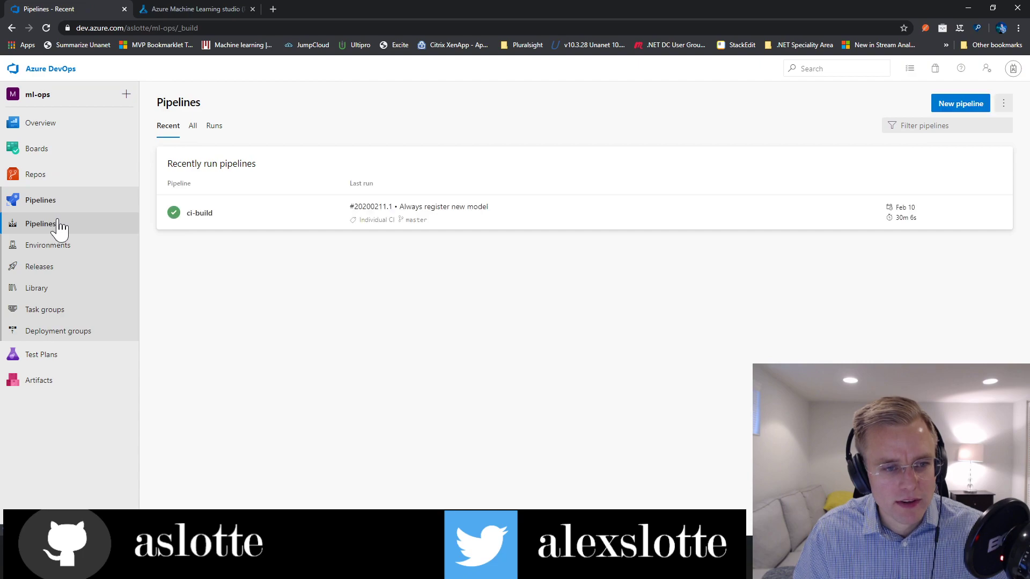
pyautogui.click(184, 224)
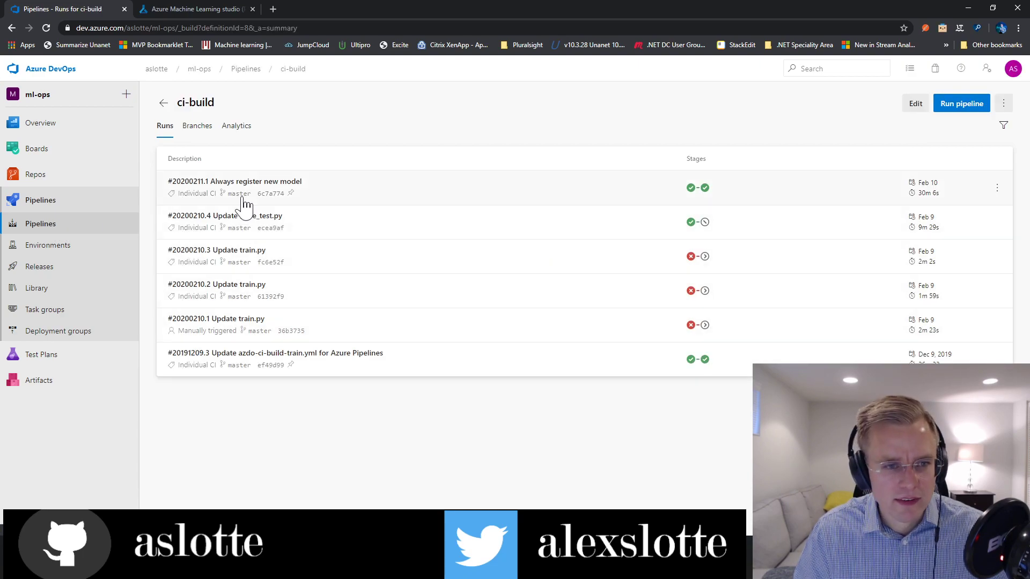
pyautogui.click(267, 191)
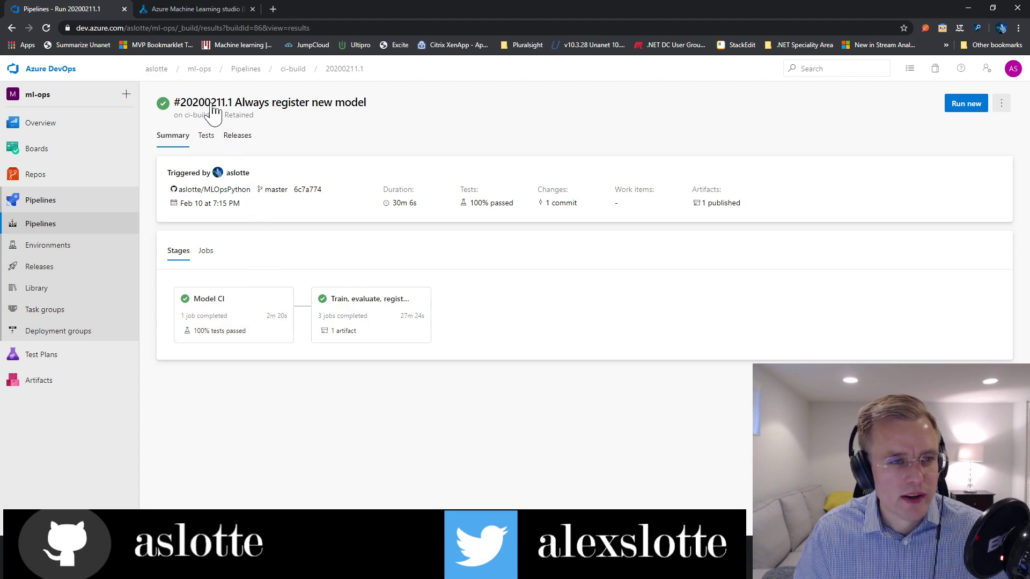
# Switch to Azure Machine Learning studio, open the model list, and view the model framework choices for registering a model.
pyautogui.click(168, 9)
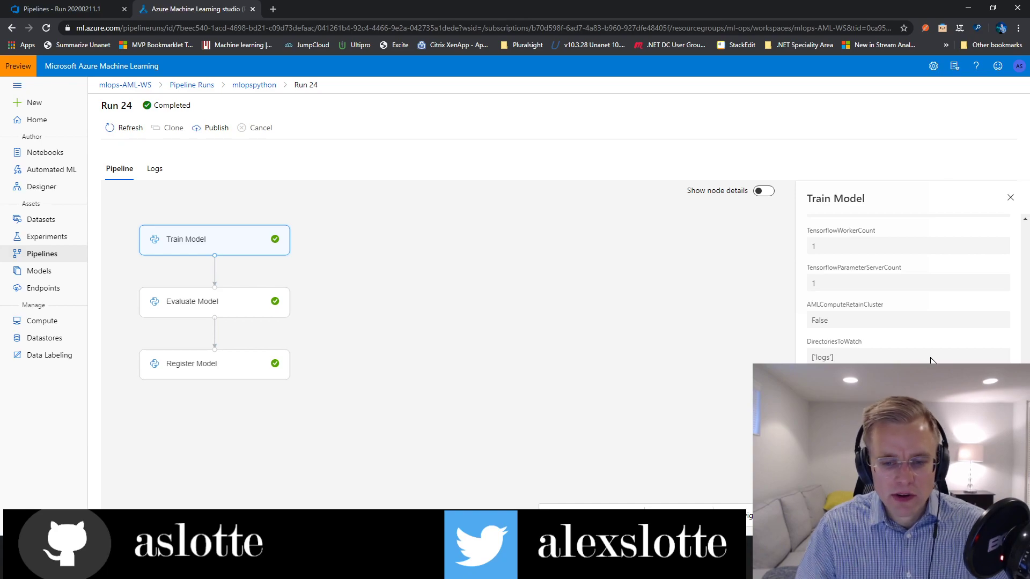
pyautogui.click(37, 271)
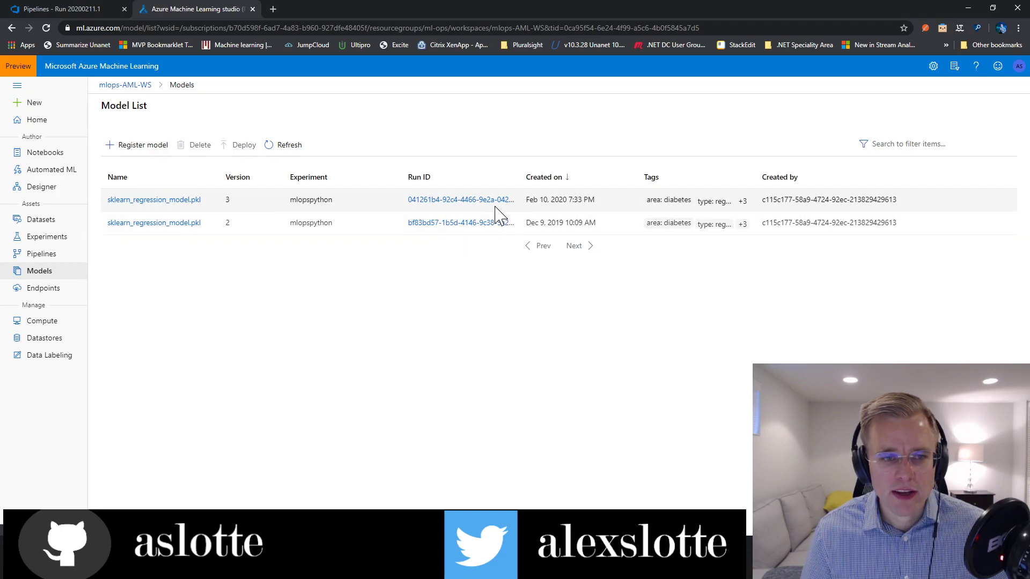
pyautogui.click(161, 156)
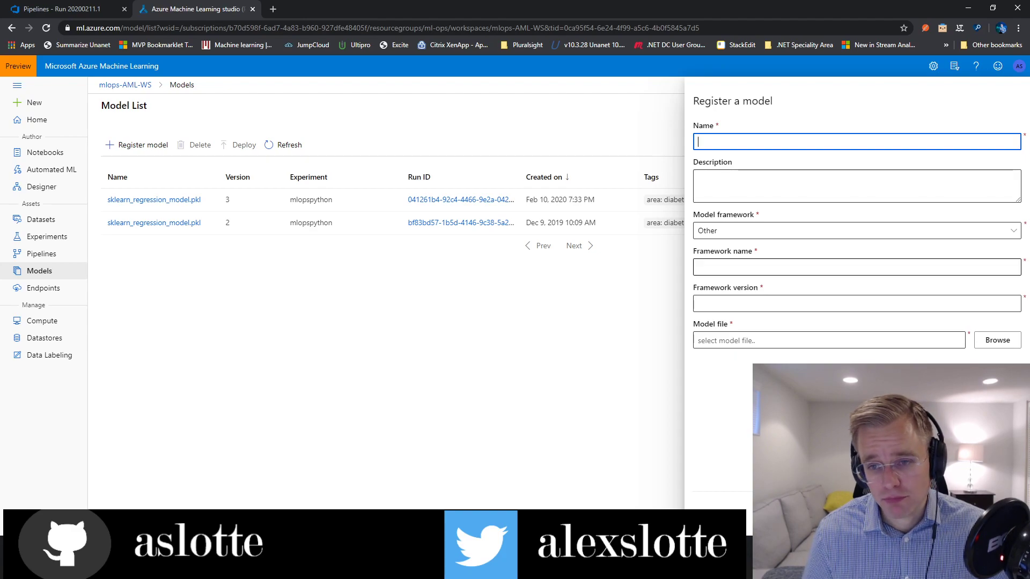
pyautogui.click(768, 236)
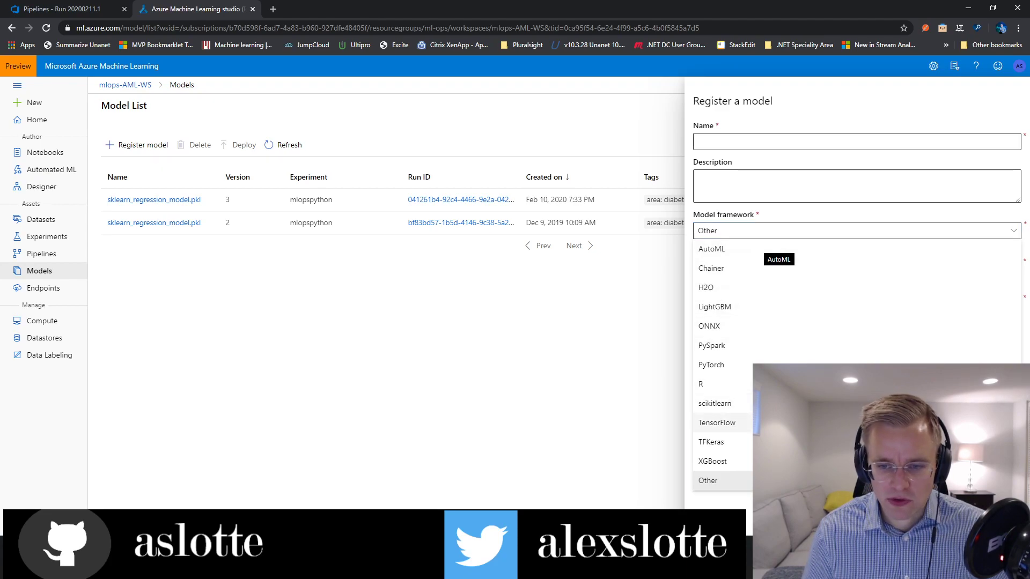
pyautogui.click(739, 233)
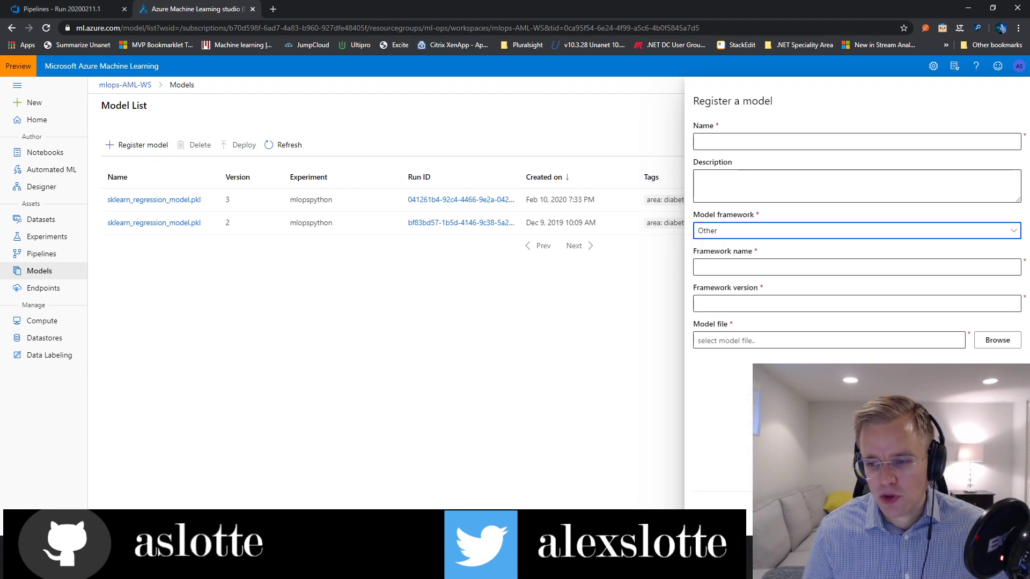
pyautogui.click(423, 373)
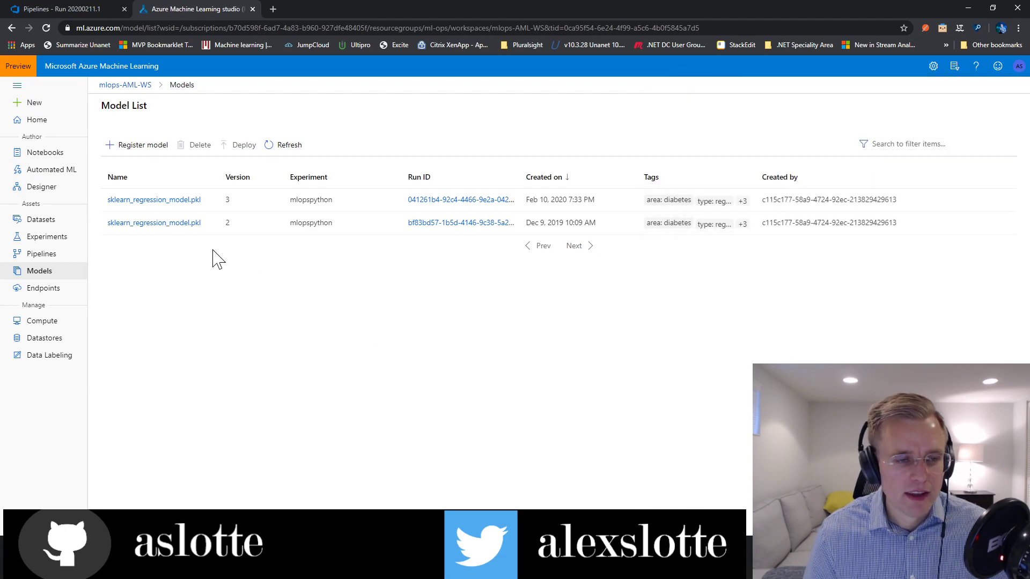
# View the details of sklearn_regression_model.pkl version 3, highlight part of its run_id tag, and return to the model list.
pyautogui.click(161, 200)
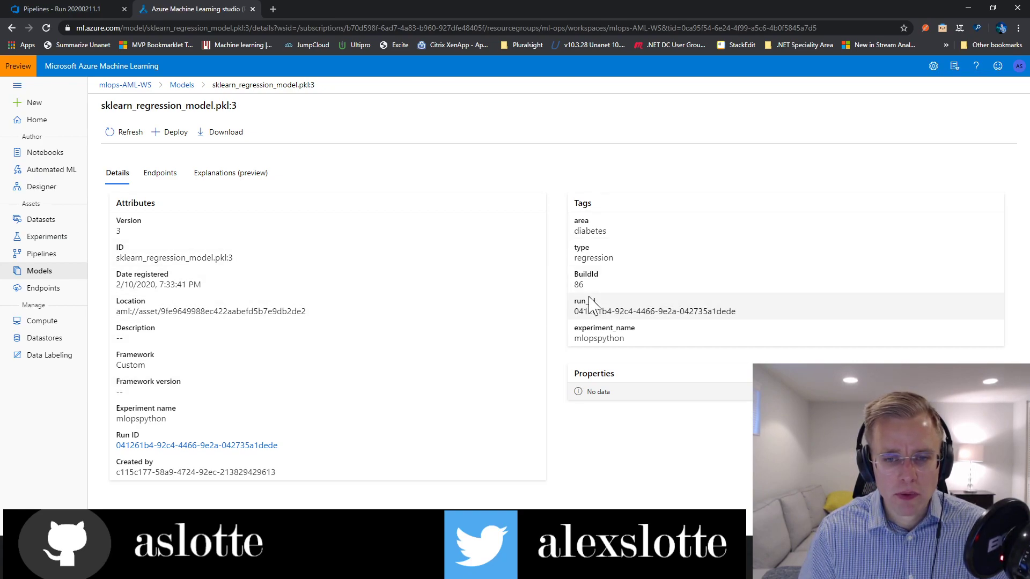
pyautogui.moveTo(738, 313); pyautogui.dragTo(611, 319)
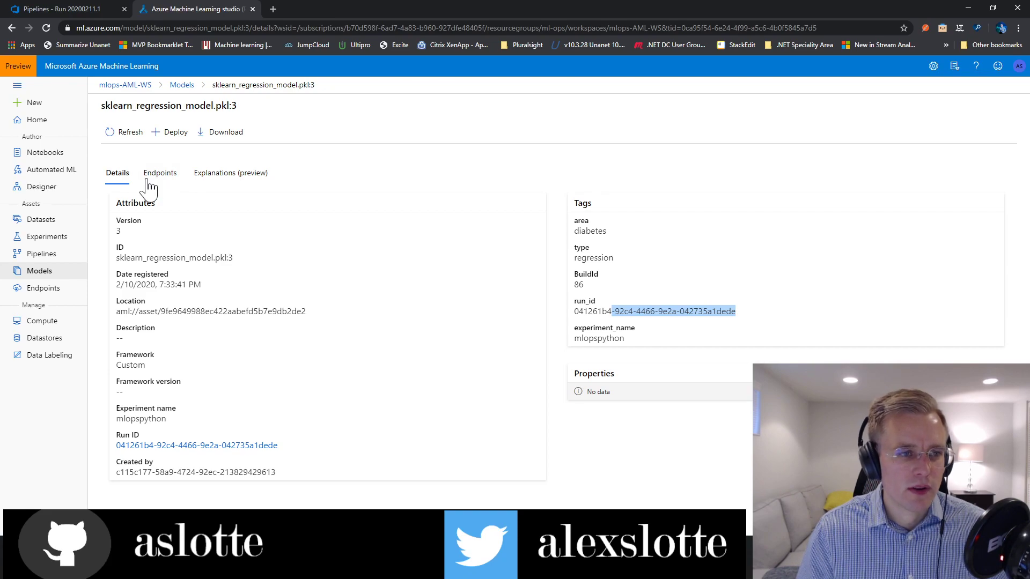
pyautogui.click(183, 90)
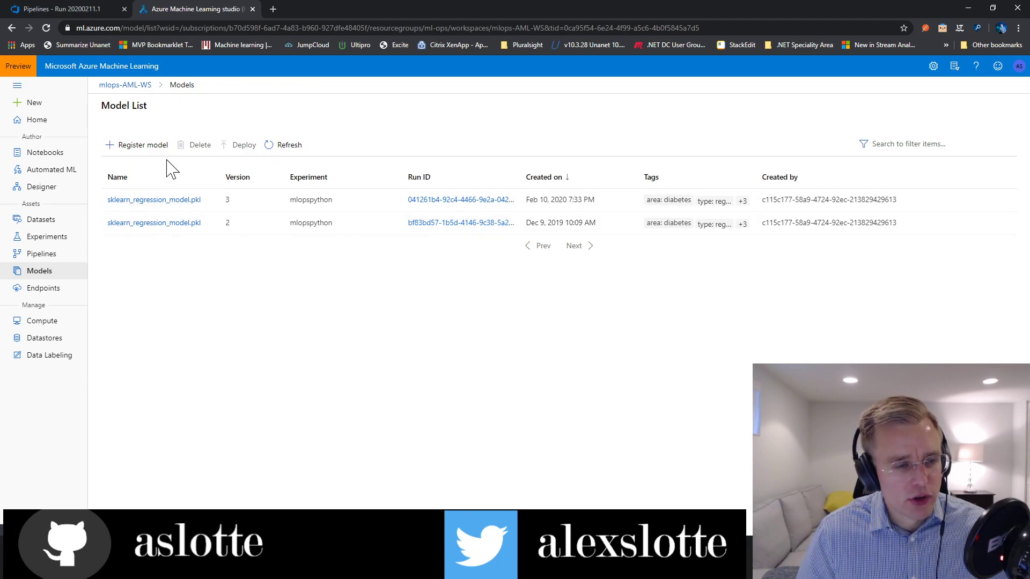
# Open the deployment form for sklearn_regression_model.pkl version 3, compare the AKS and ACI compute types, and choose ACI.
pyautogui.click(55, 290)
pyautogui.click(50, 275)
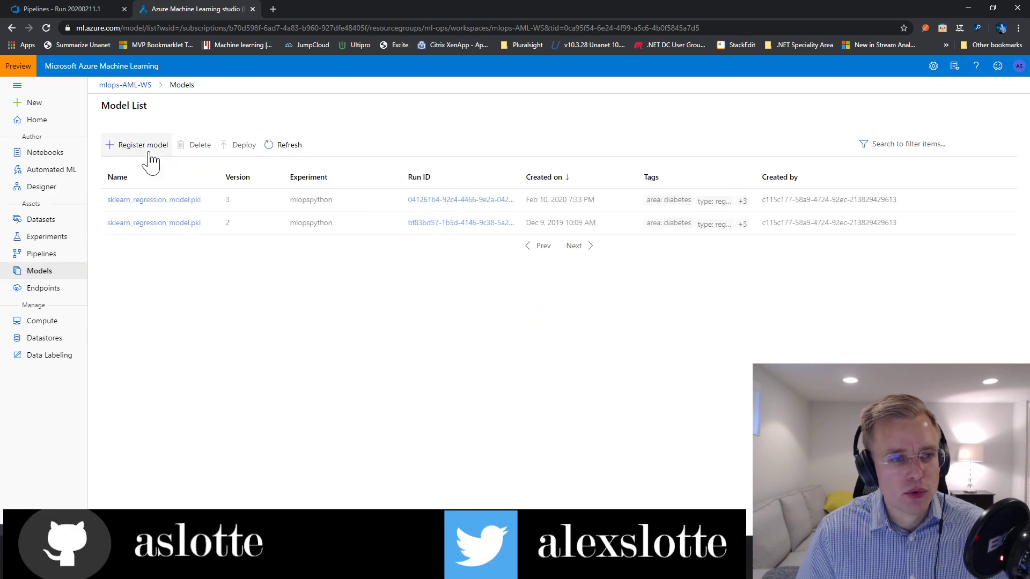
pyautogui.click(154, 201)
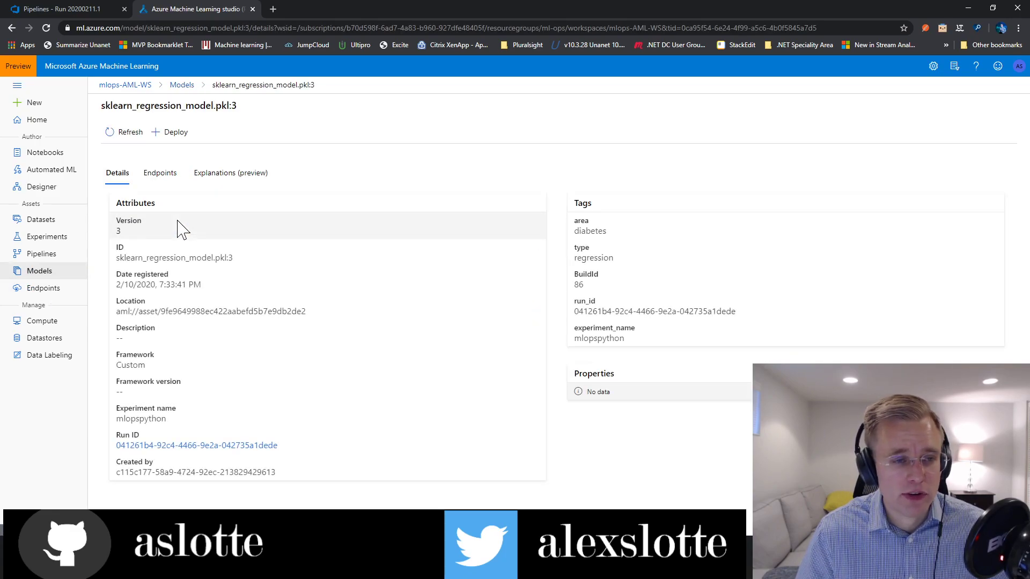
pyautogui.click(157, 135)
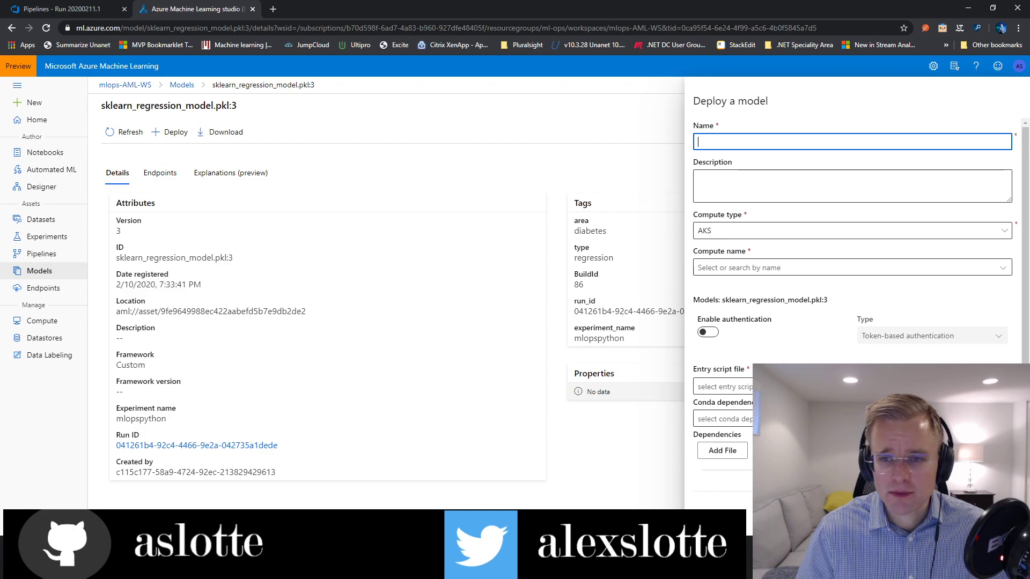
pyautogui.click(771, 236)
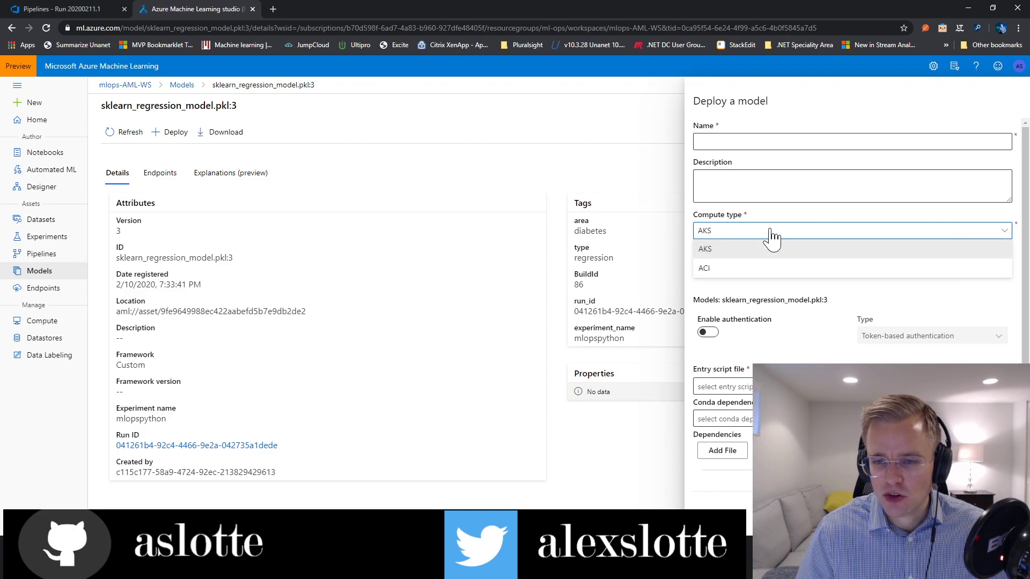
pyautogui.click(773, 248)
pyautogui.click(821, 268)
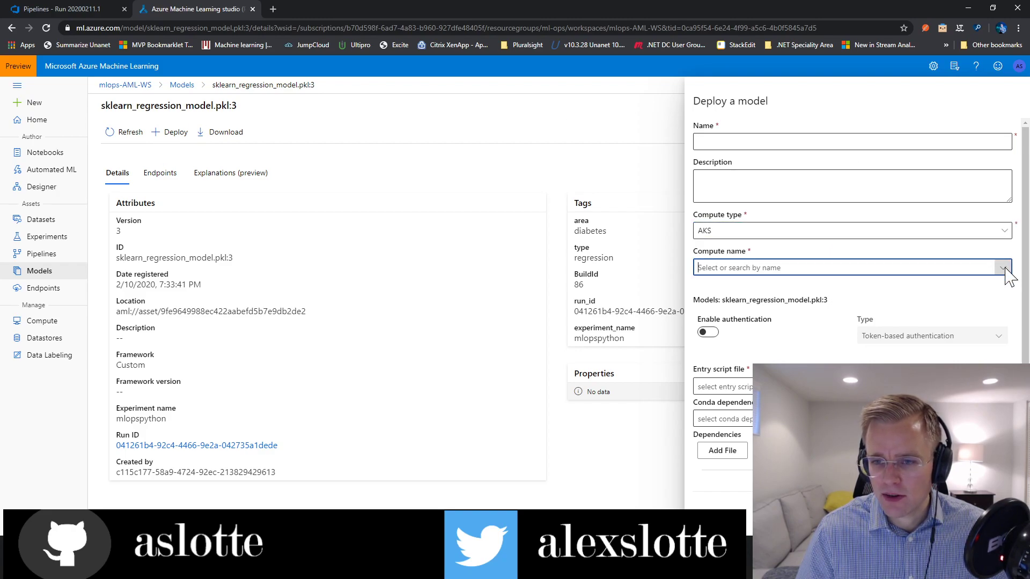
pyautogui.click(969, 231)
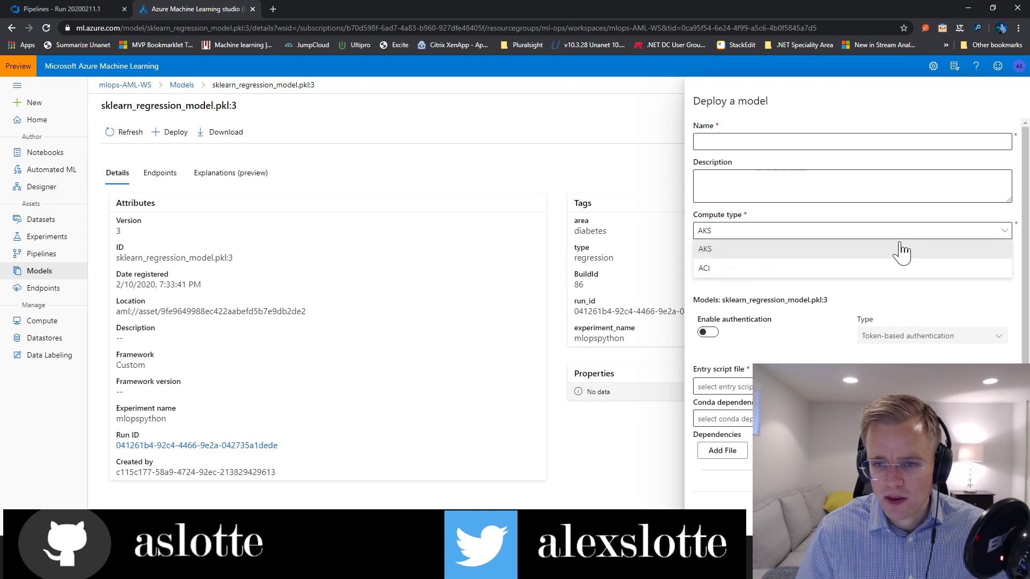
pyautogui.click(875, 266)
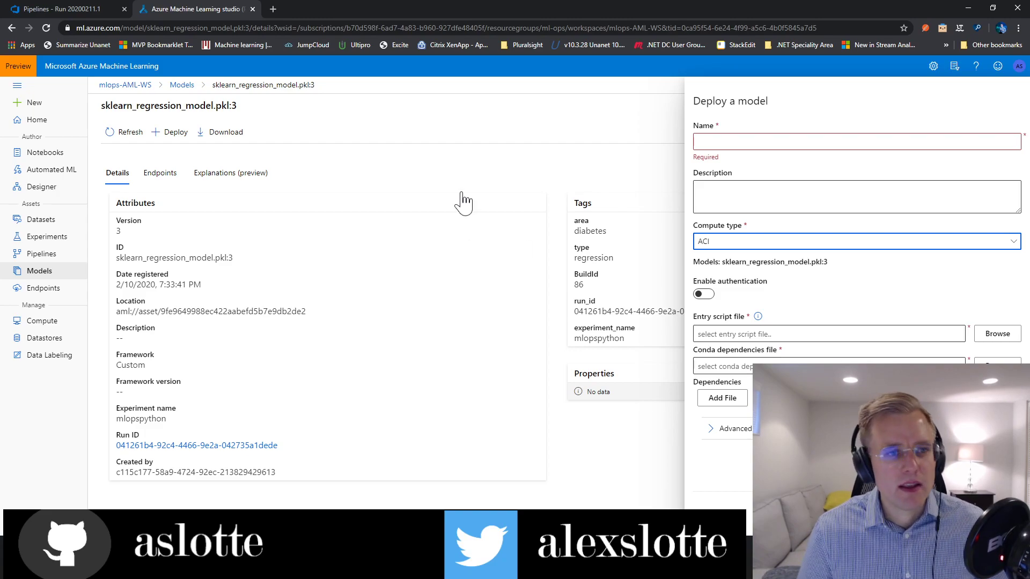
# Switch to Azure DevOps and open Release-3 of the Deploy Model release pipeline.
pyautogui.click(90, 8)
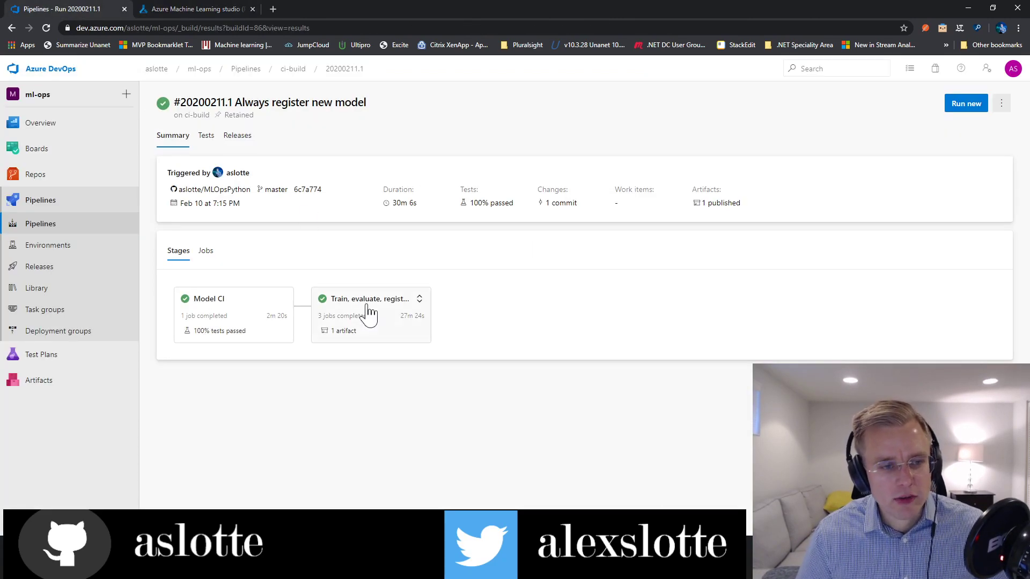
pyautogui.click(60, 274)
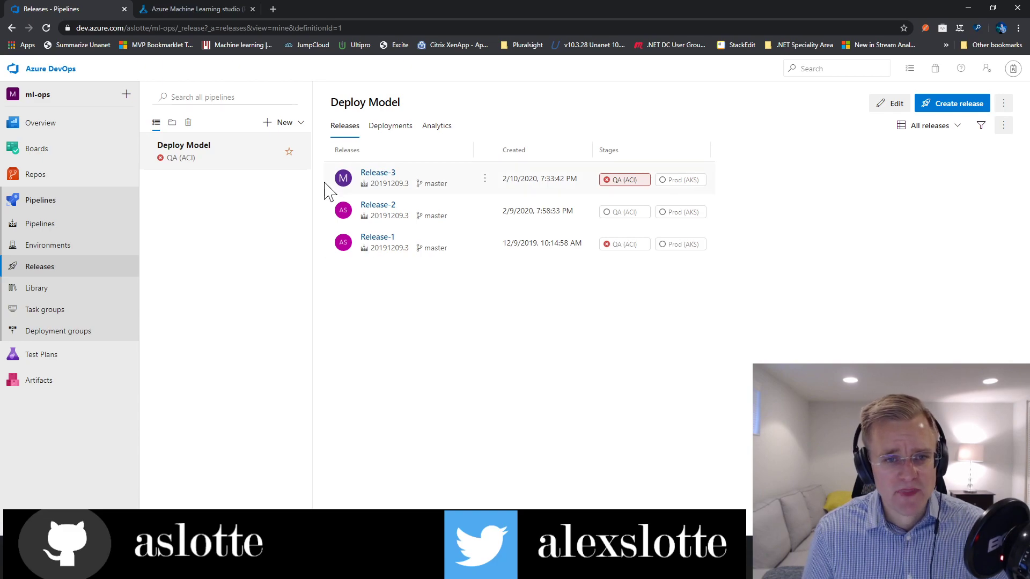
pyautogui.click(385, 175)
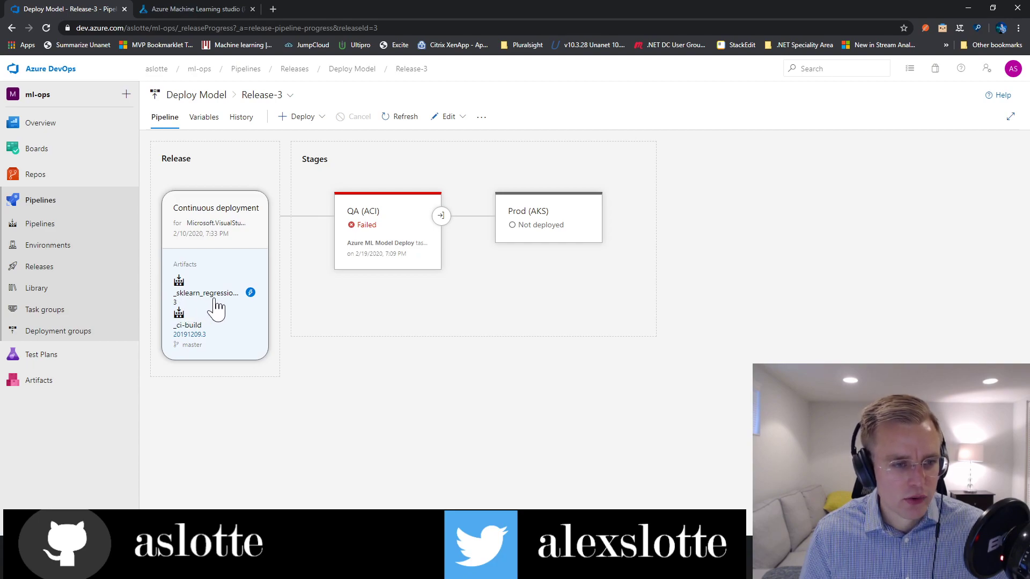
# Switch to Azure Machine Learning studio and select version 3 of sklearn_regression_model.pkl in the model list.
pyautogui.click(225, 8)
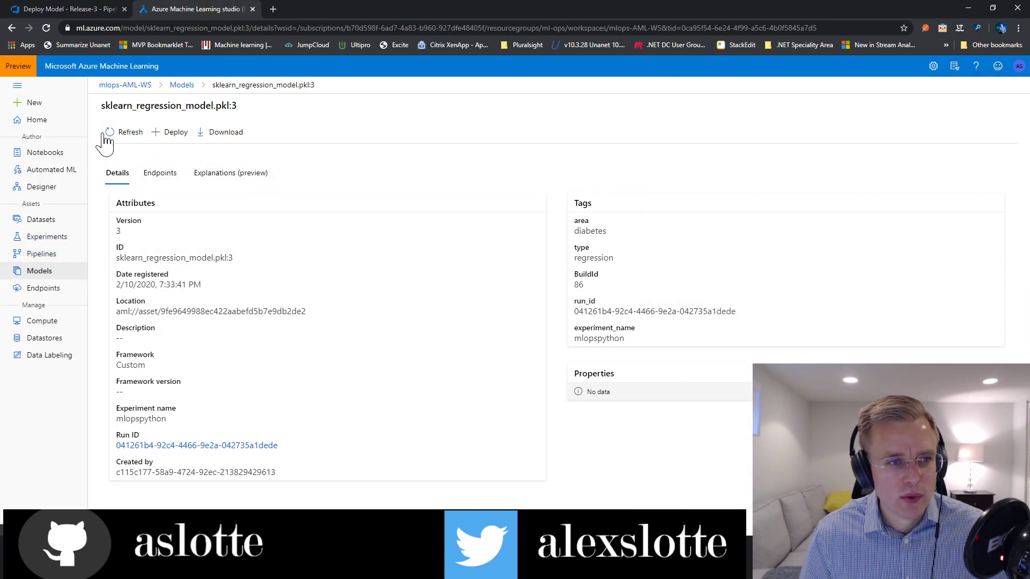
pyautogui.click(181, 86)
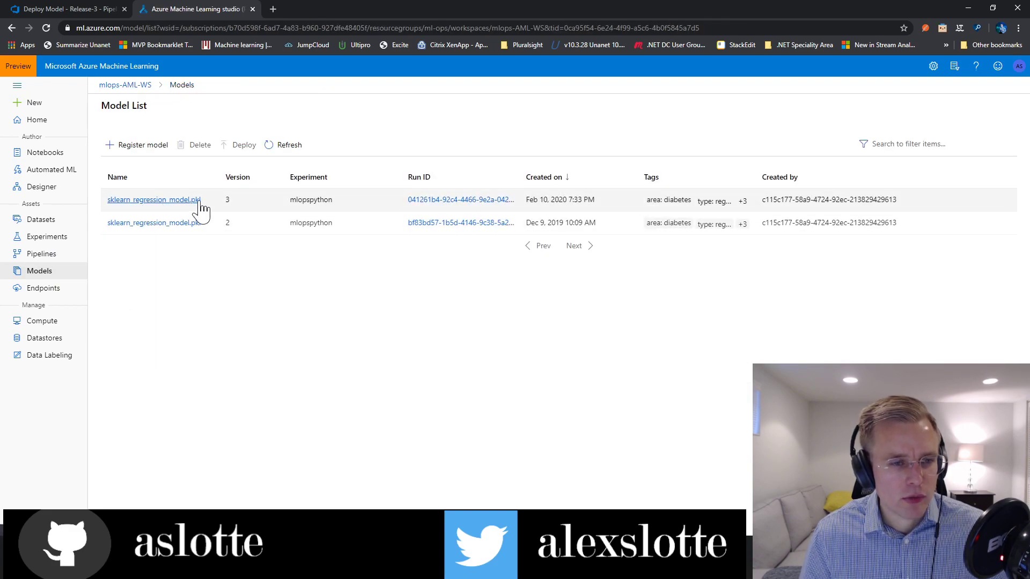
pyautogui.click(223, 208)
# Return to Release-3 in Azure DevOps, then open and close the details of its QA (ACI) stage.
pyautogui.click(60, 9)
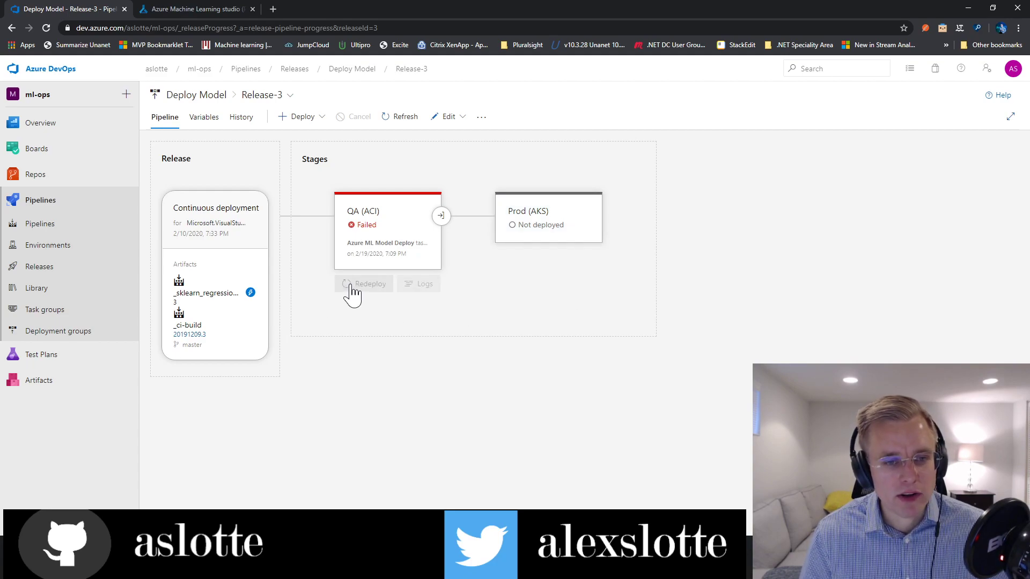
pyautogui.click(427, 256)
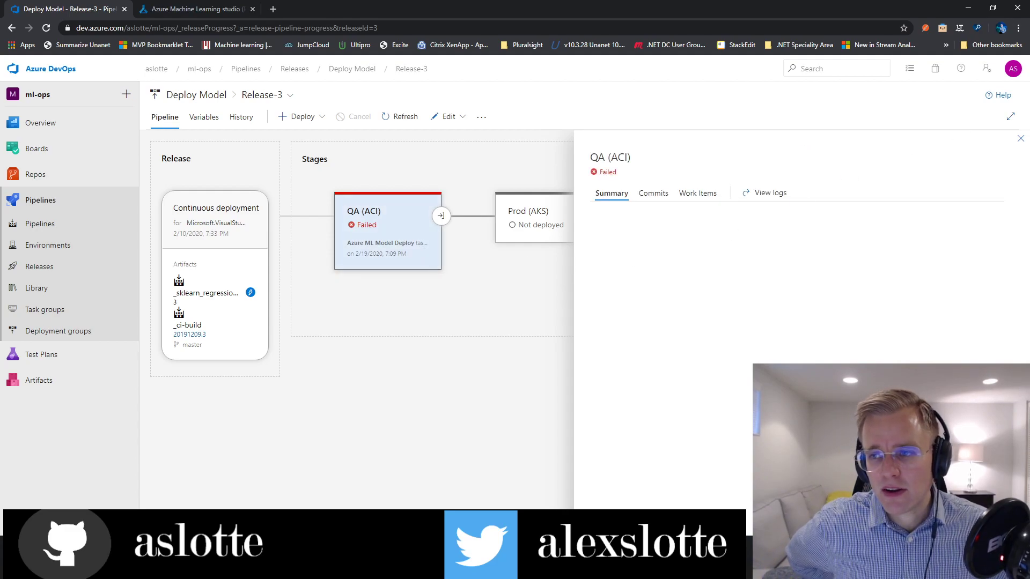
pyautogui.click(1020, 139)
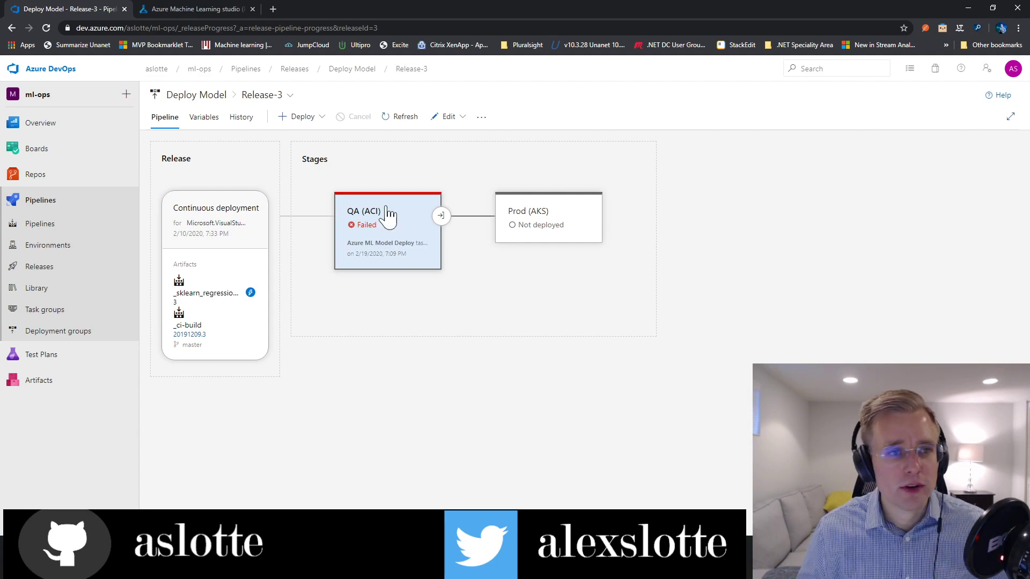
# View the inference and training clusters under Compute in Azure Machine Learning studio, and return to Release-3 in Azure DevOps.
pyautogui.click(202, 9)
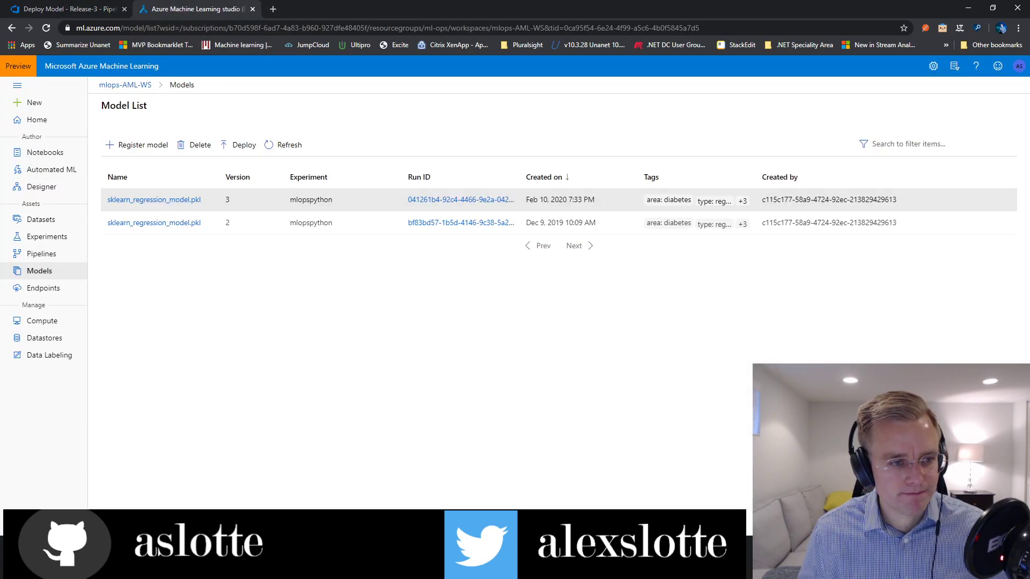
pyautogui.click(42, 322)
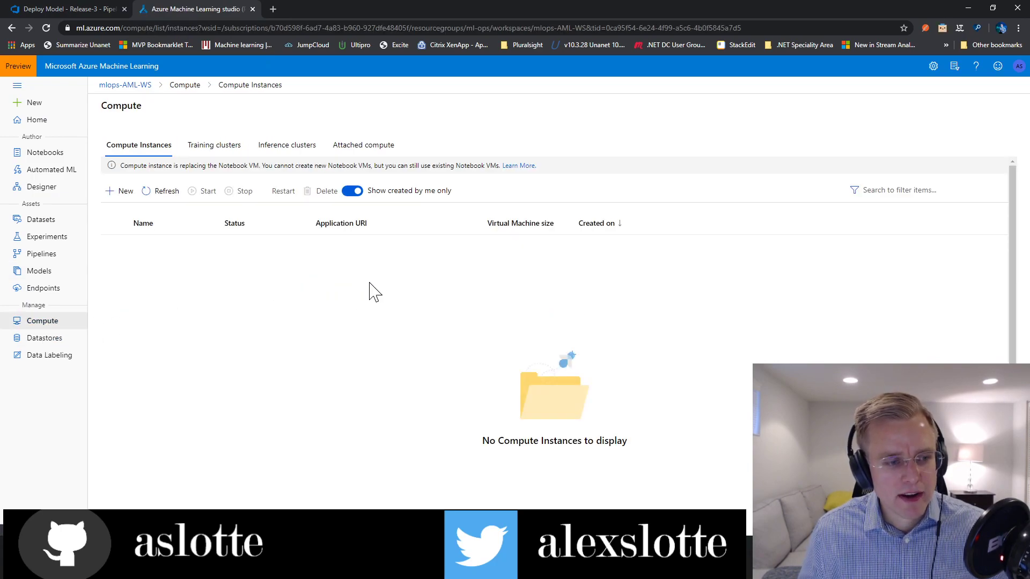
pyautogui.click(214, 153)
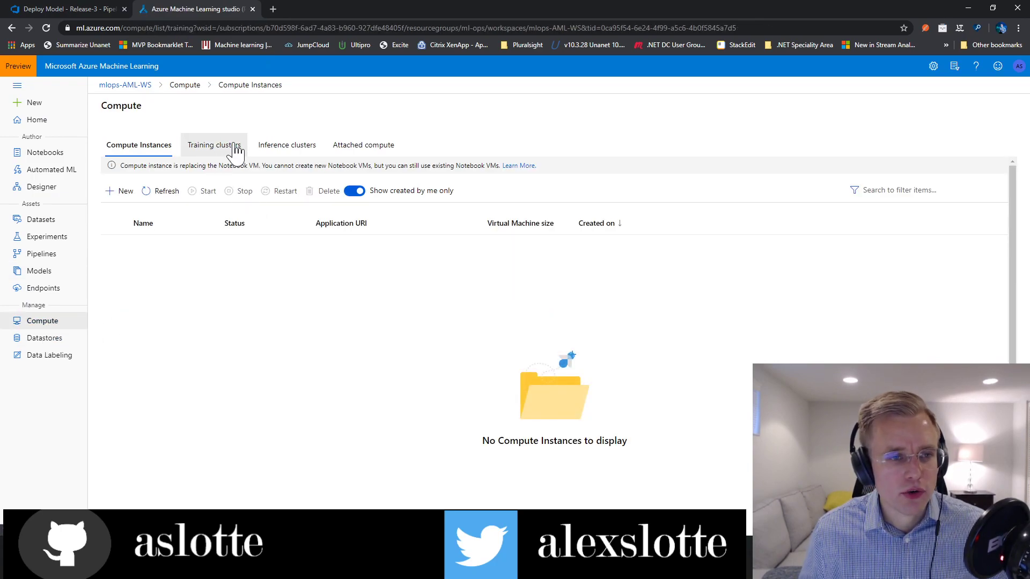
pyautogui.click(274, 152)
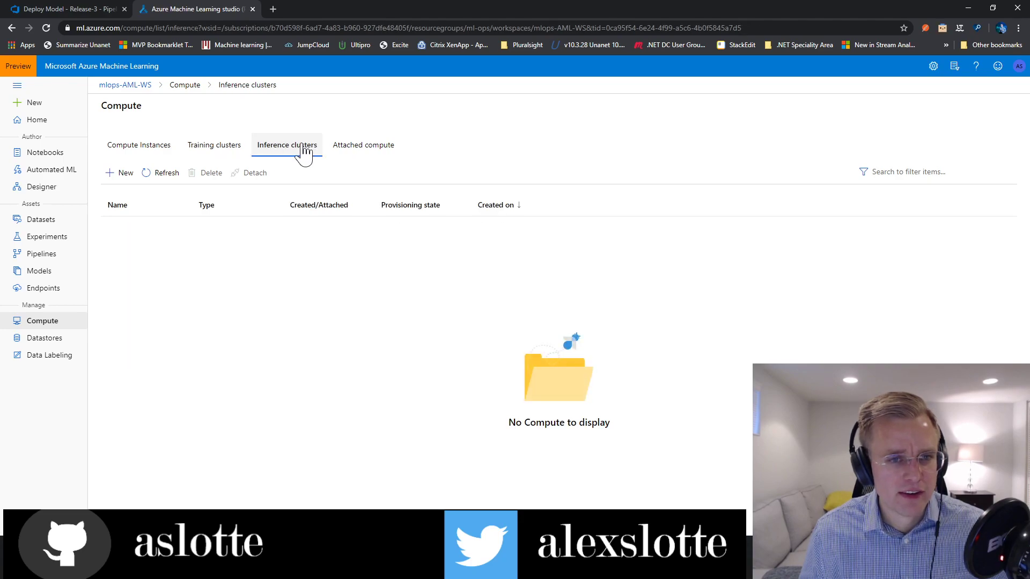
pyautogui.click(242, 153)
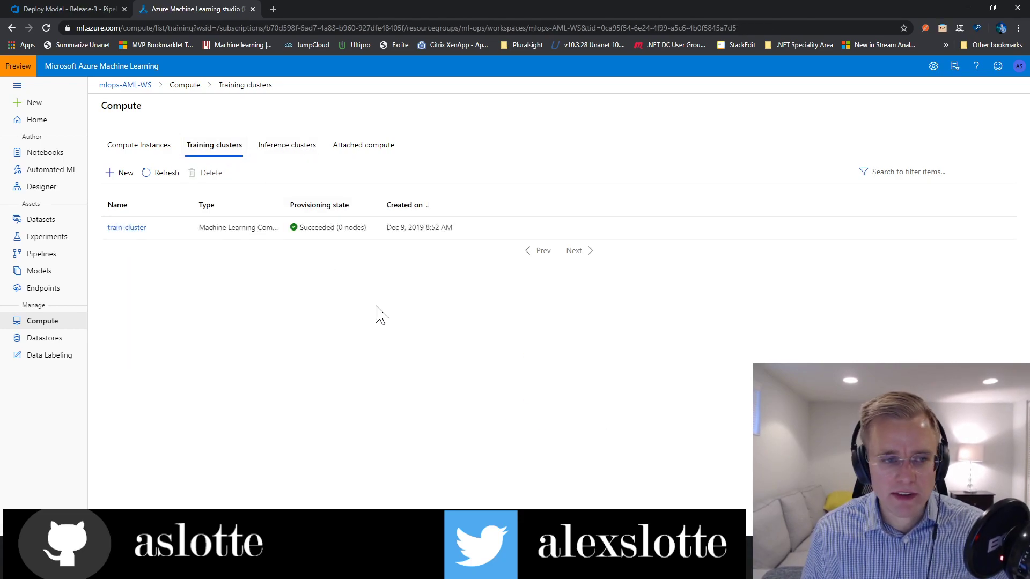
pyautogui.click(83, 9)
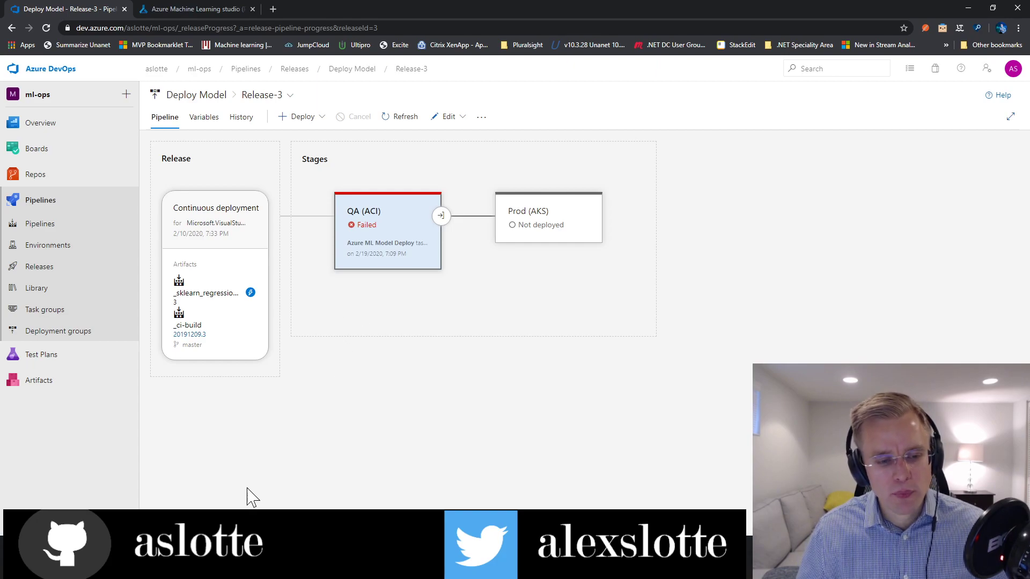
# Switch to the MLOps - Bringing Ops to ML presentation, show the "Thank you!" slide full screen, and end the slide show.
pyautogui.click(220, 557)
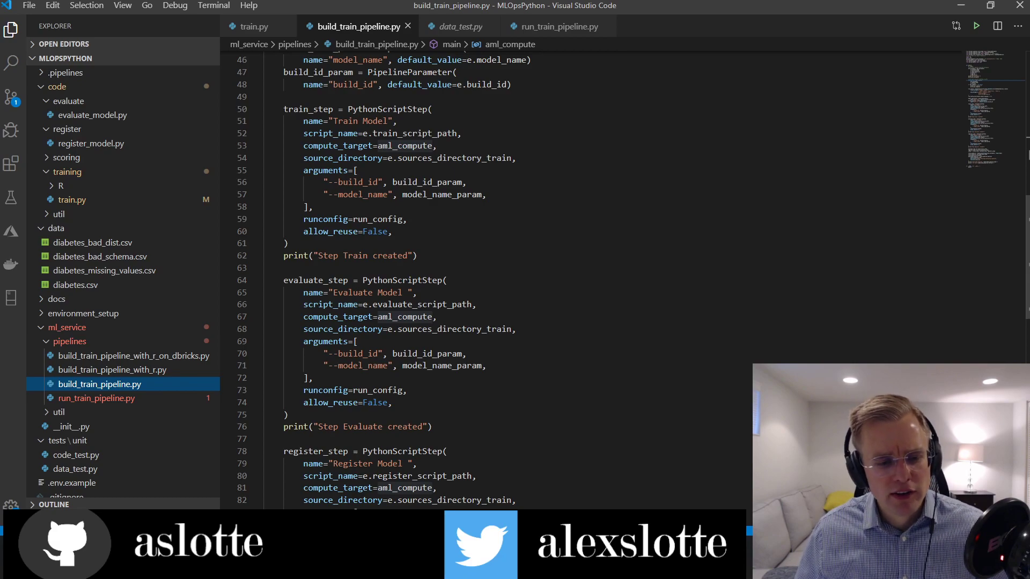
pyautogui.moveTo(145, 553)
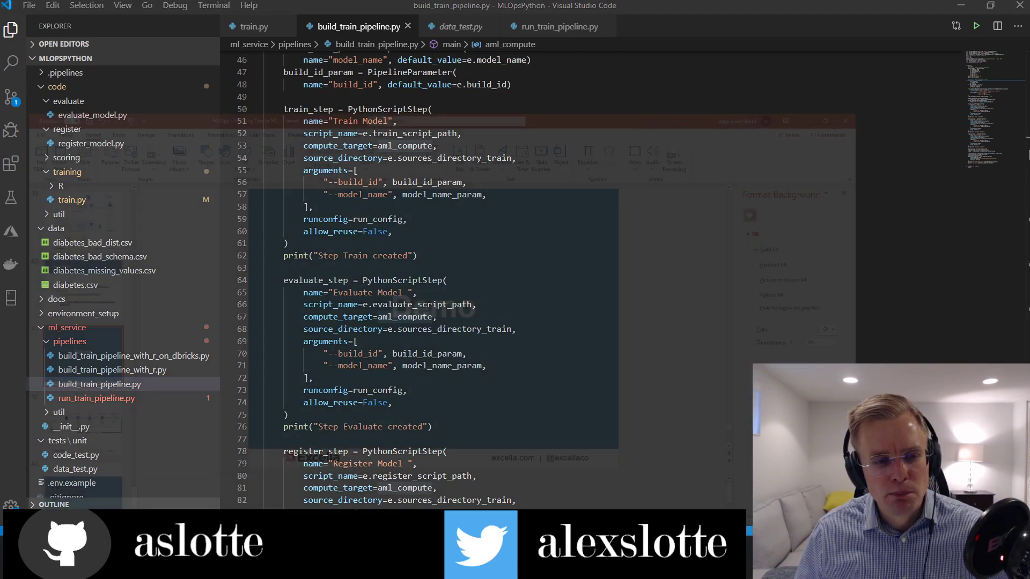
pyautogui.click(145, 486)
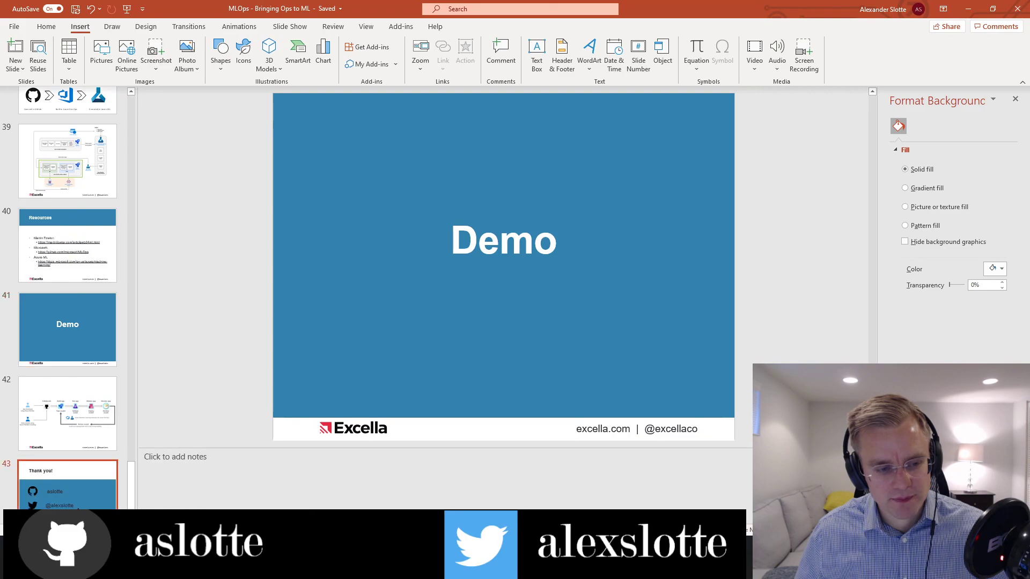
pyautogui.hotkey('shift', 'F5')
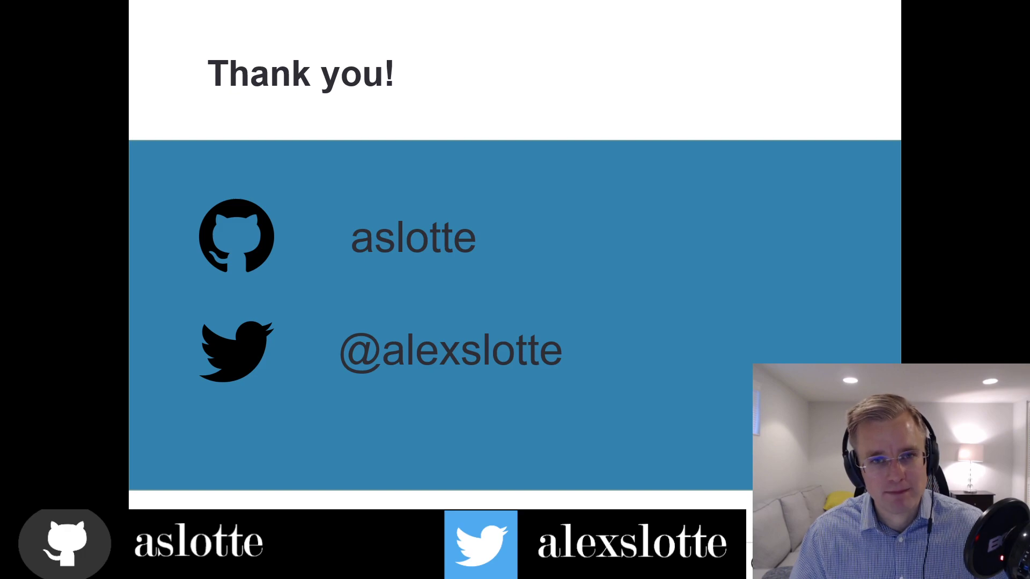
pyautogui.press('Escape')
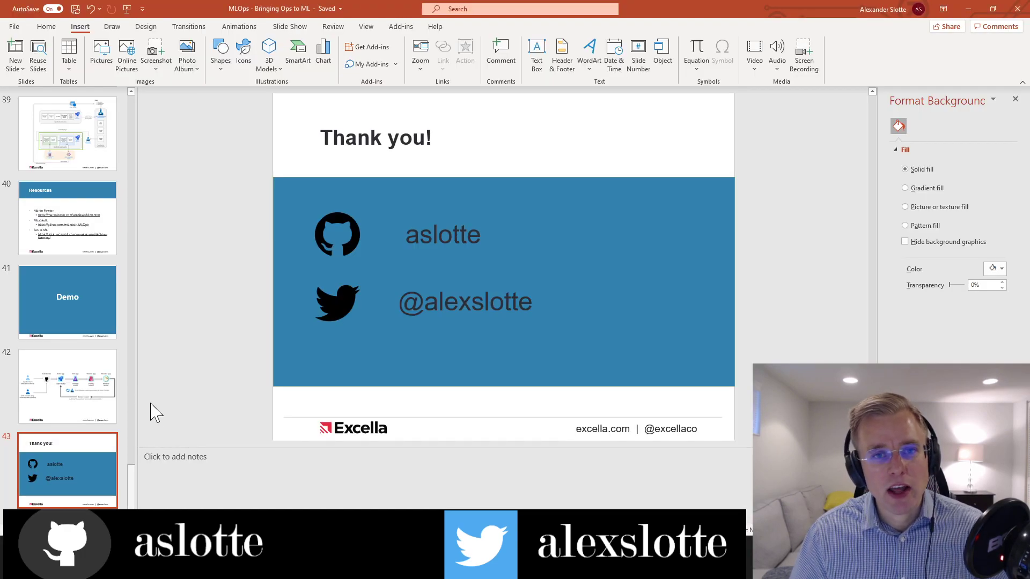